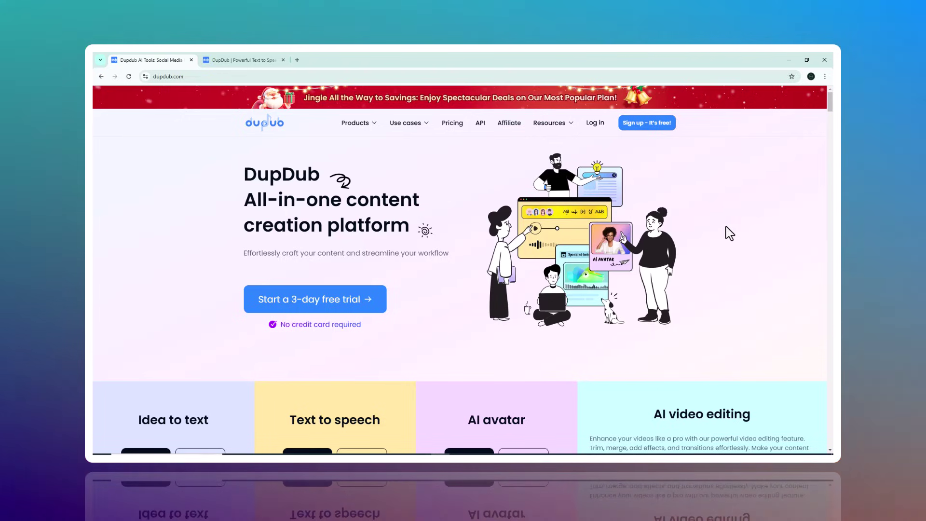
- Scroll through the dupdub.com landing page, then close its tab to reach the app's Home dashboard
{"action": "scroll", "coordinate": [747, 182], "scroll_direction": "down", "scroll_amount": 1}
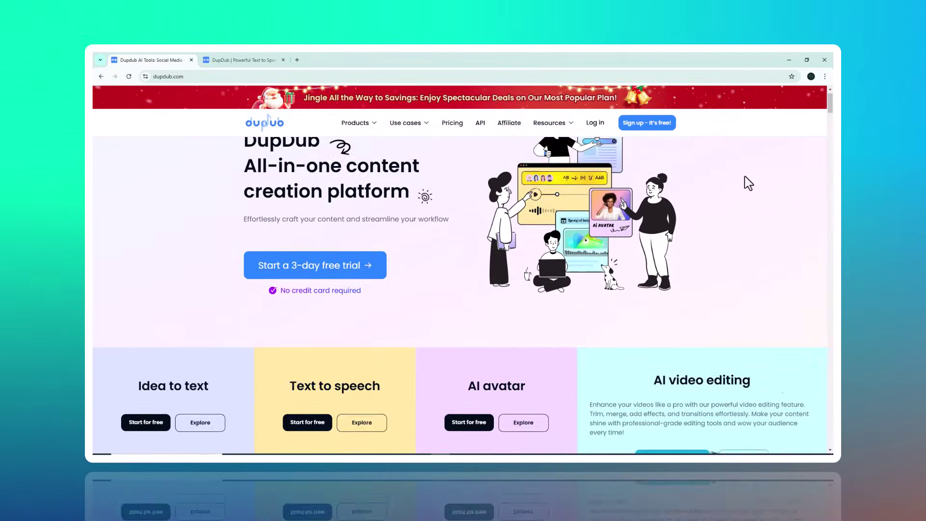
{"action": "scroll", "coordinate": [748, 183], "scroll_direction": "down", "scroll_amount": 5}
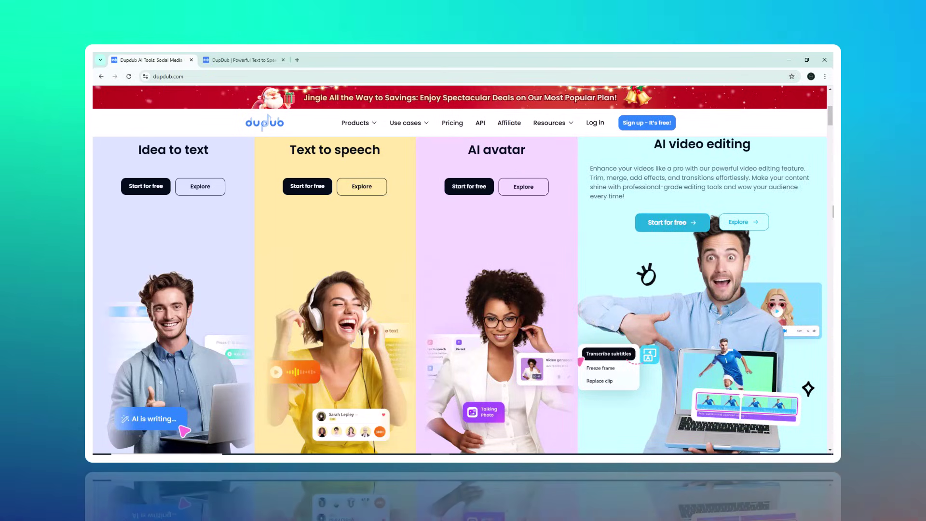
{"action": "mouse_move", "coordinate": [502, 297]}
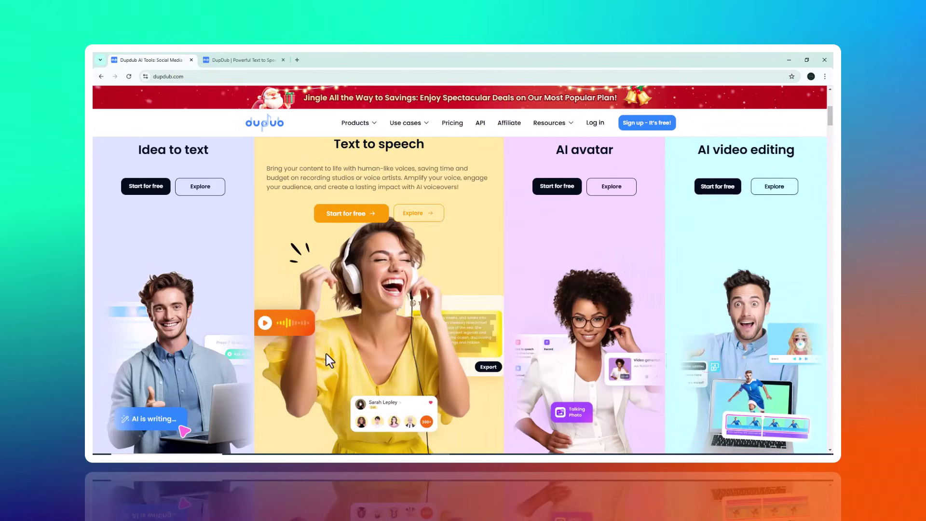
{"action": "mouse_move", "coordinate": [264, 355]}
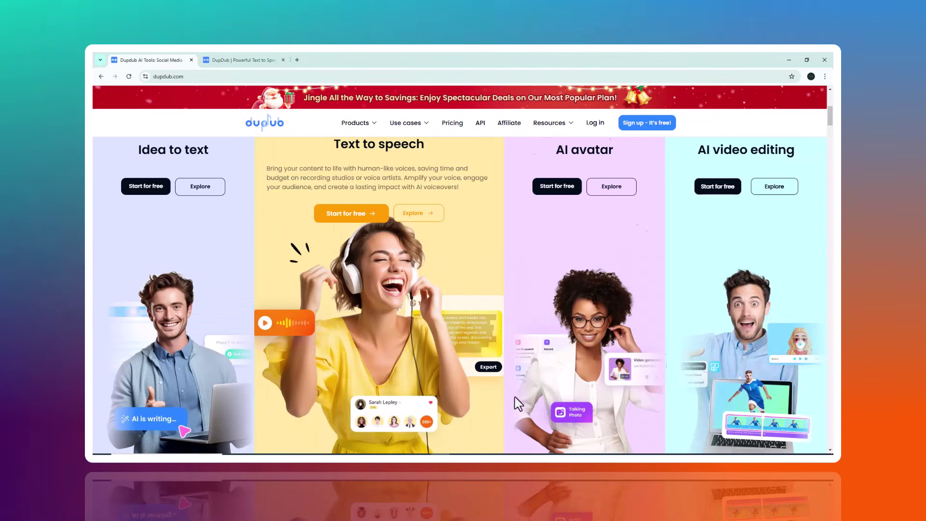
{"action": "mouse_move", "coordinate": [694, 381]}
{"action": "scroll", "coordinate": [795, 361], "scroll_direction": "down", "scroll_amount": 5}
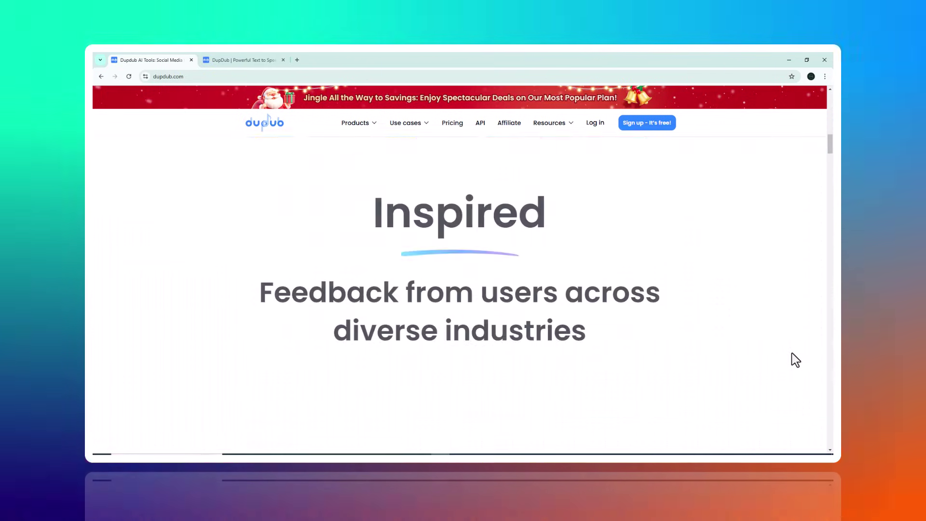
{"action": "scroll", "coordinate": [795, 359], "scroll_direction": "down", "scroll_amount": 3}
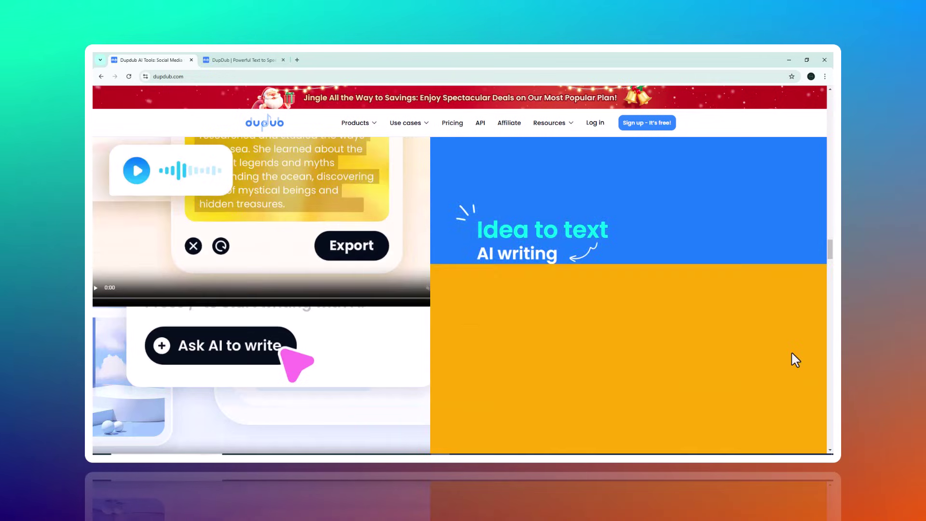
{"action": "scroll", "coordinate": [792, 354], "scroll_direction": "down", "scroll_amount": 2}
{"action": "scroll", "coordinate": [791, 354], "scroll_direction": "down", "scroll_amount": 5}
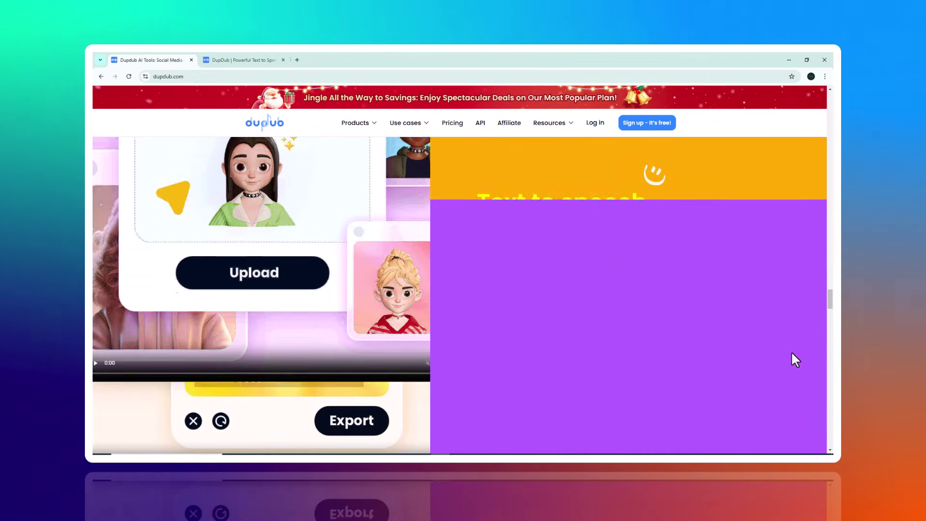
{"action": "scroll", "coordinate": [794, 360], "scroll_direction": "down", "scroll_amount": 3}
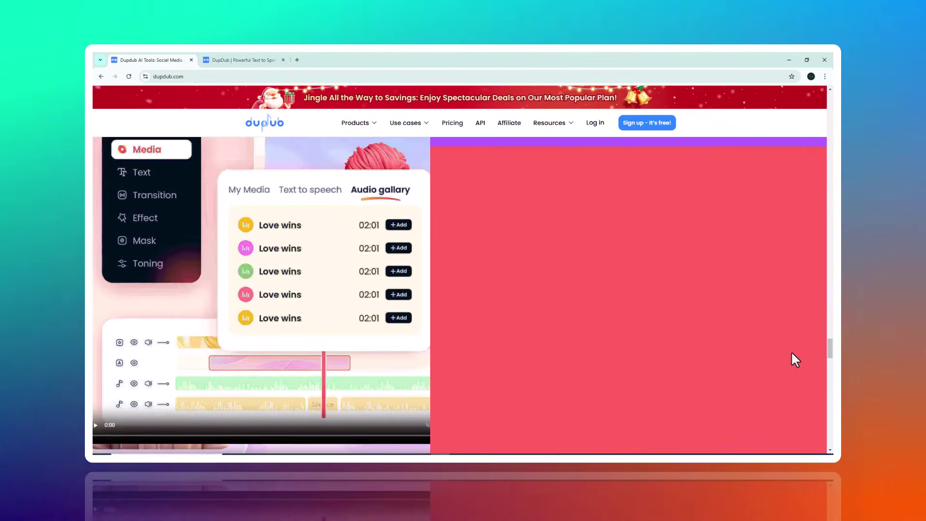
{"action": "scroll", "coordinate": [795, 359], "scroll_direction": "down", "scroll_amount": 3}
{"action": "scroll", "coordinate": [795, 360], "scroll_direction": "down", "scroll_amount": 4}
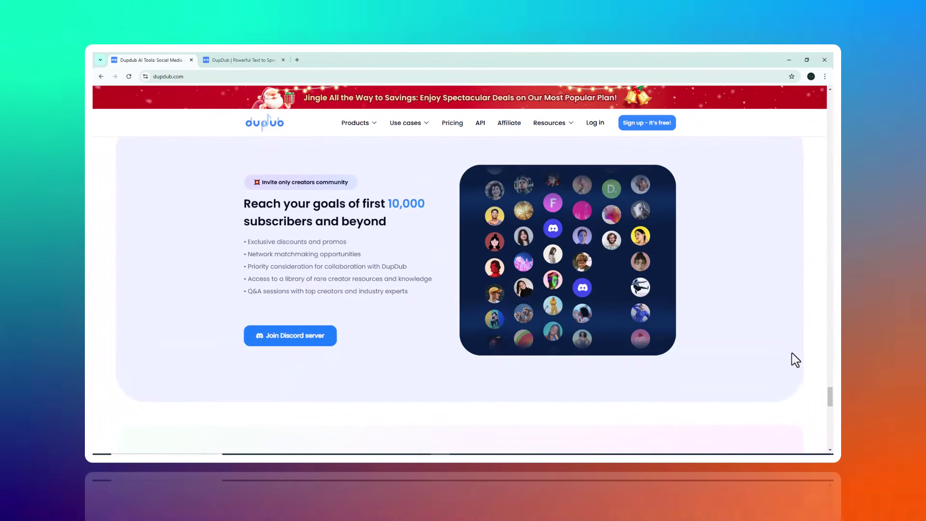
{"action": "scroll", "coordinate": [795, 360], "scroll_direction": "down", "scroll_amount": 5}
{"action": "scroll", "coordinate": [795, 360], "scroll_direction": "down", "scroll_amount": 5}
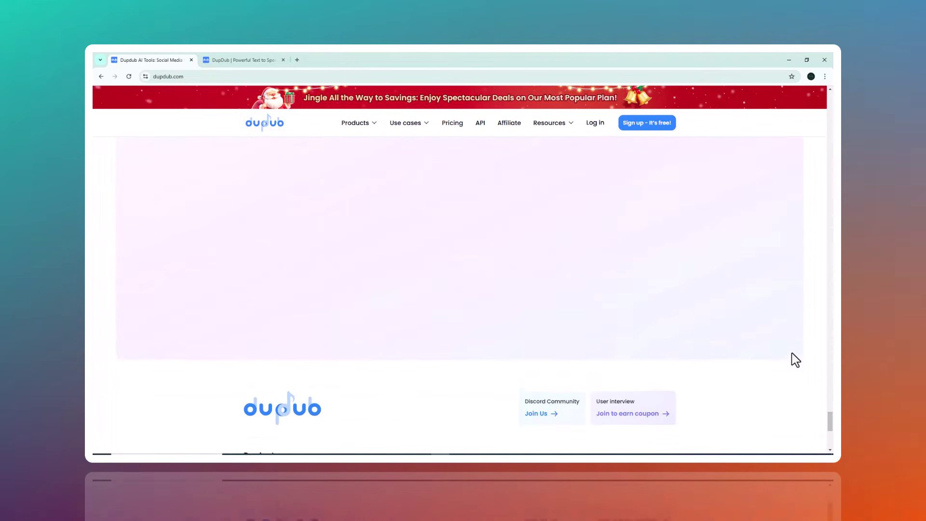
{"action": "scroll", "coordinate": [819, 336], "scroll_direction": "up", "scroll_amount": 20}
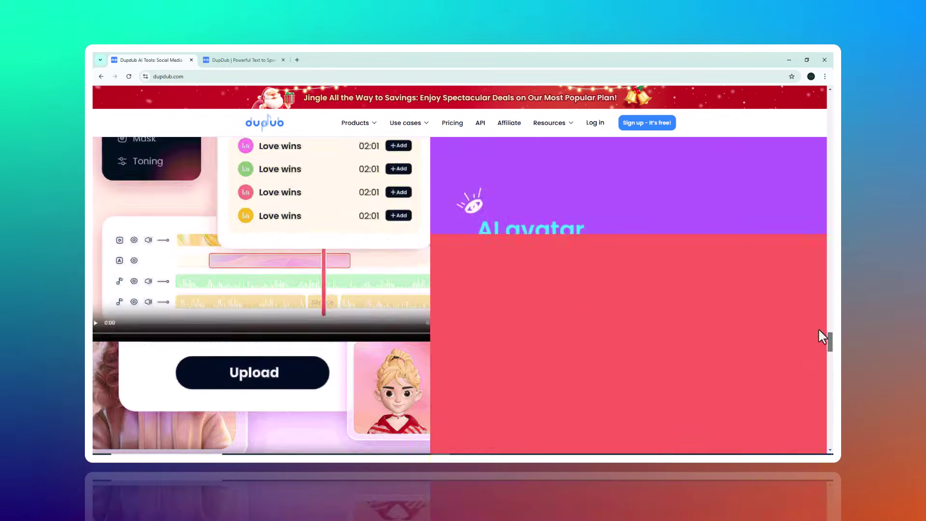
{"action": "key", "text": "ctrl+w"}
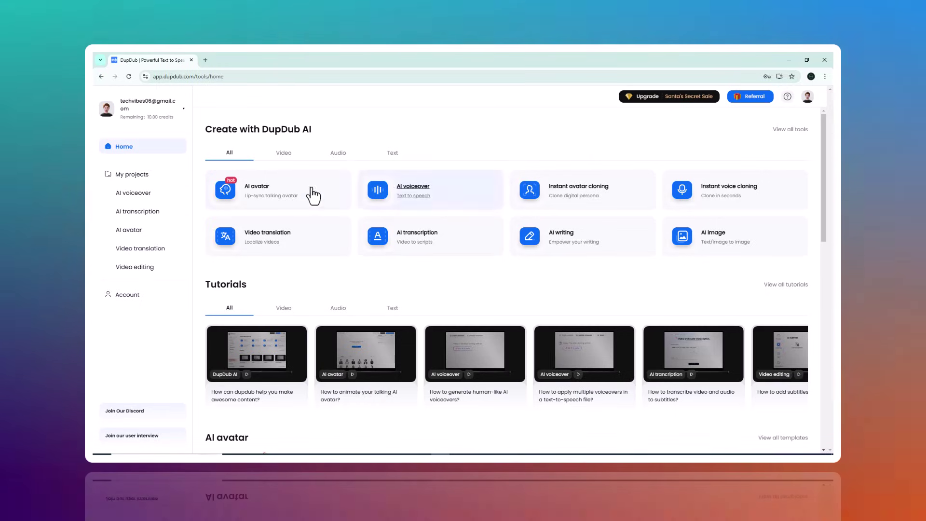
{"action": "left_click", "coordinate": [140, 192]}
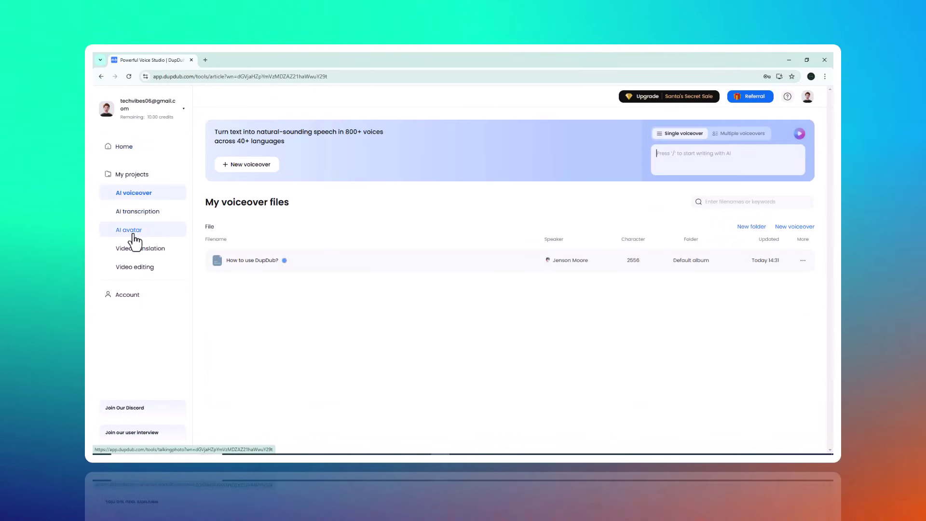
{"action": "left_click", "coordinate": [134, 234]}
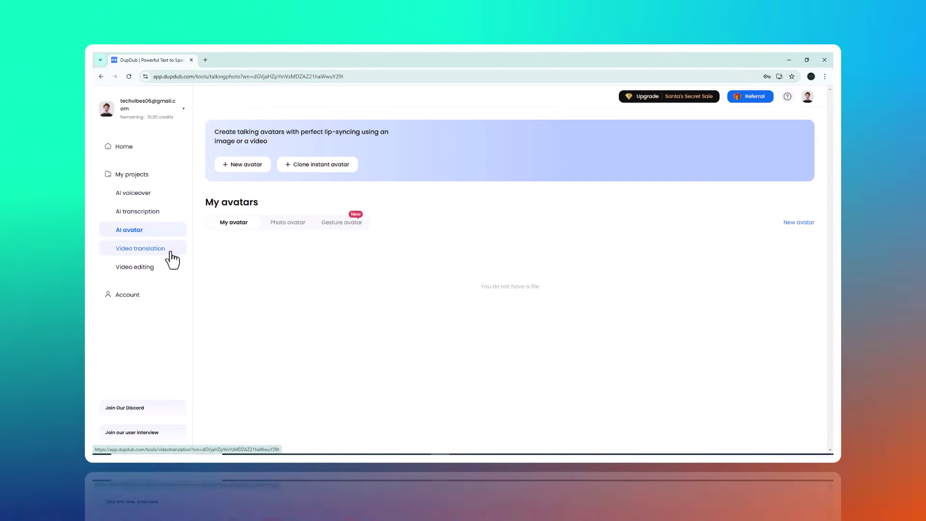
{"action": "left_click", "coordinate": [172, 254]}
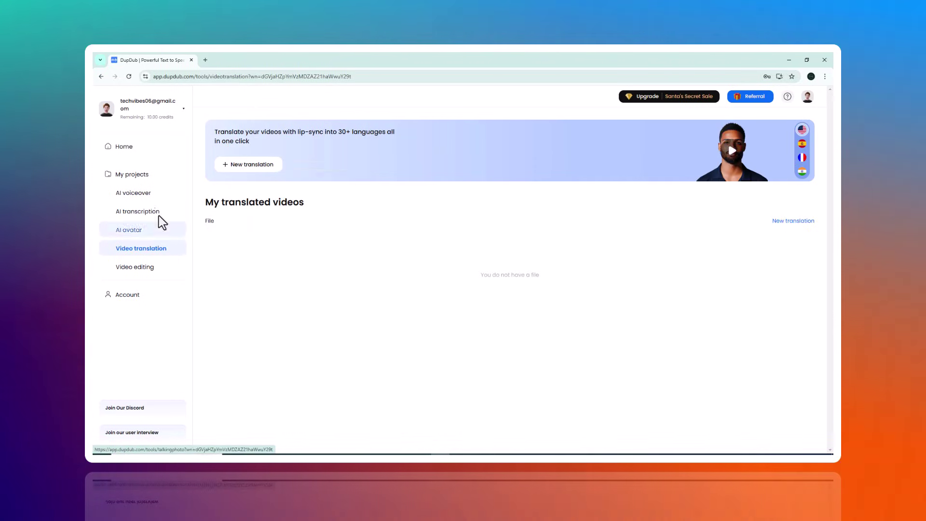
{"action": "left_click", "coordinate": [140, 175]}
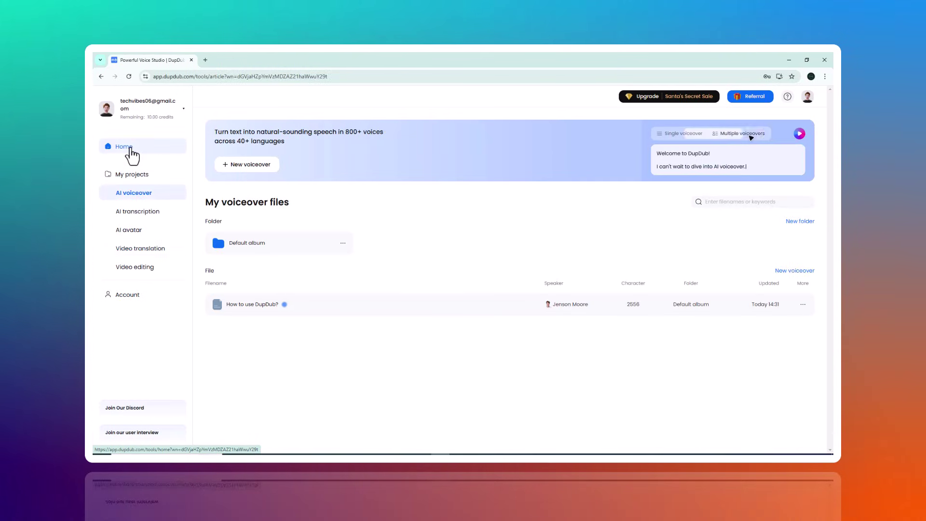
{"action": "left_click", "coordinate": [144, 147]}
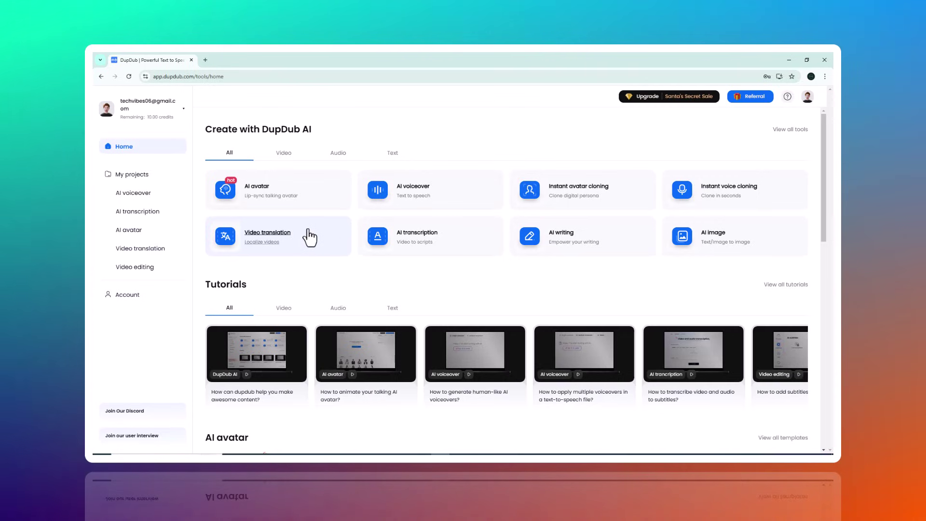
- Start a new AI avatar and browse the Christmas photo avatar templates
{"action": "left_click", "coordinate": [268, 196]}
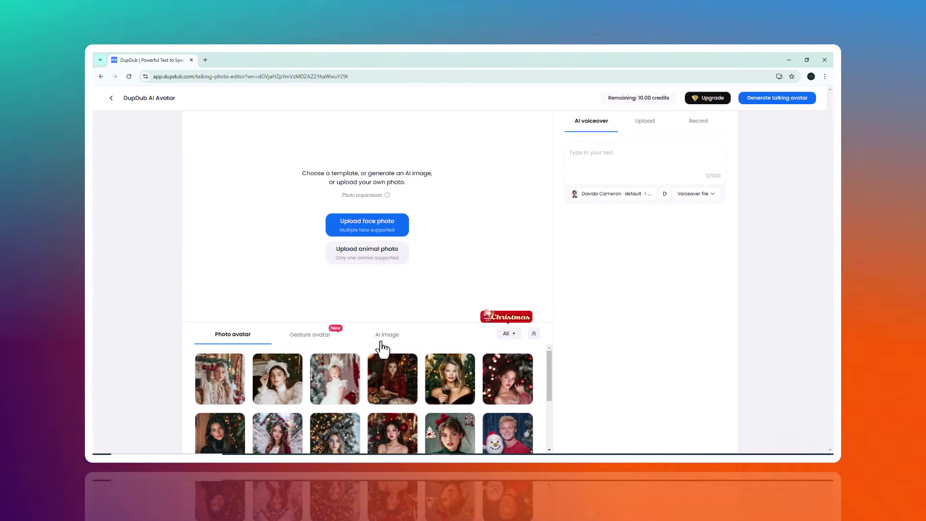
{"action": "left_click", "coordinate": [313, 340]}
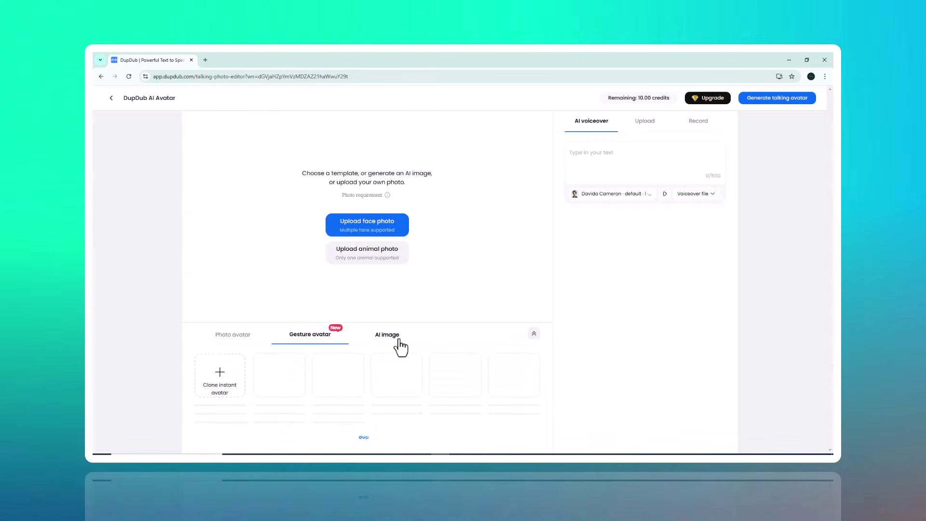
{"action": "left_click", "coordinate": [392, 340]}
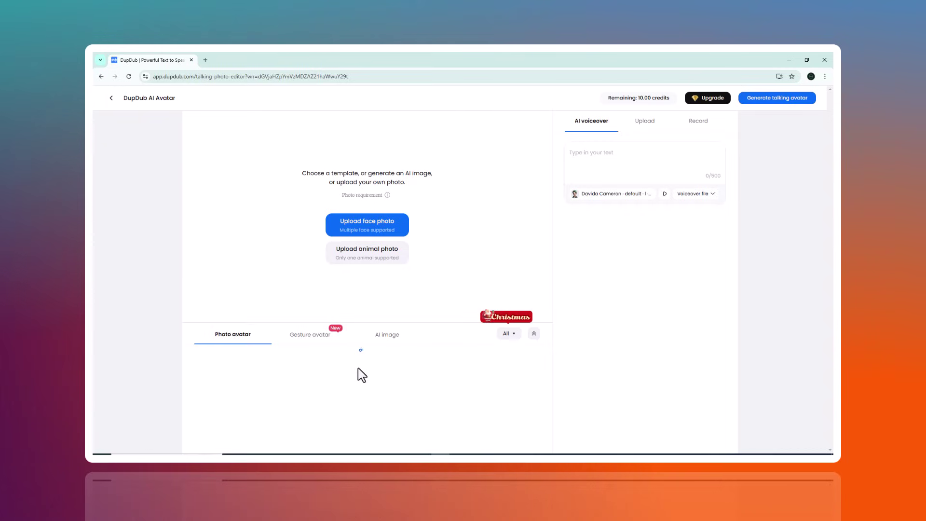
{"action": "left_click", "coordinate": [392, 343]}
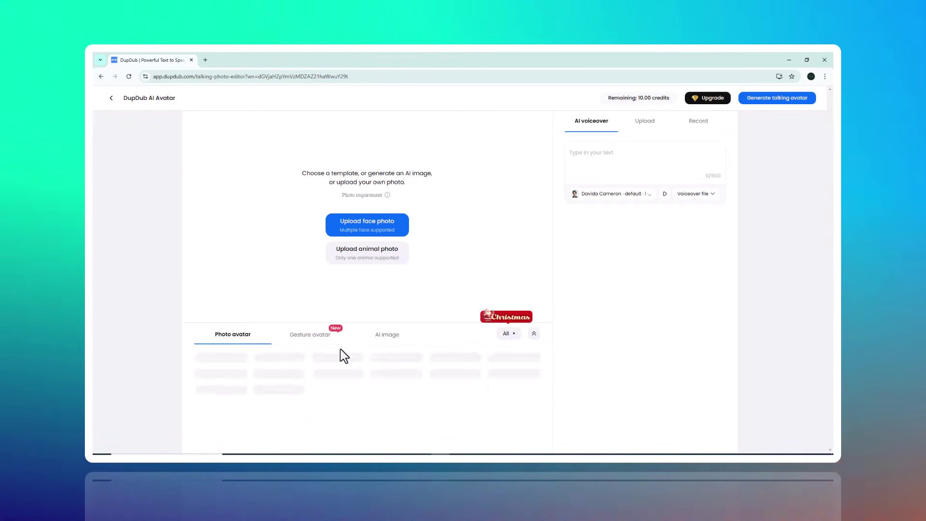
{"action": "scroll", "coordinate": [352, 367], "scroll_direction": "down", "scroll_amount": 2}
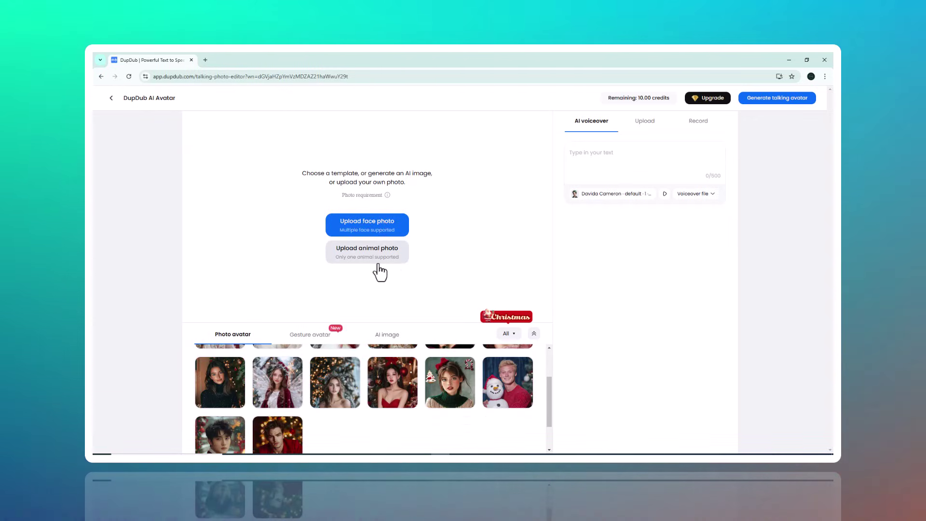
{"action": "scroll", "coordinate": [429, 396], "scroll_direction": "up", "scroll_amount": 1}
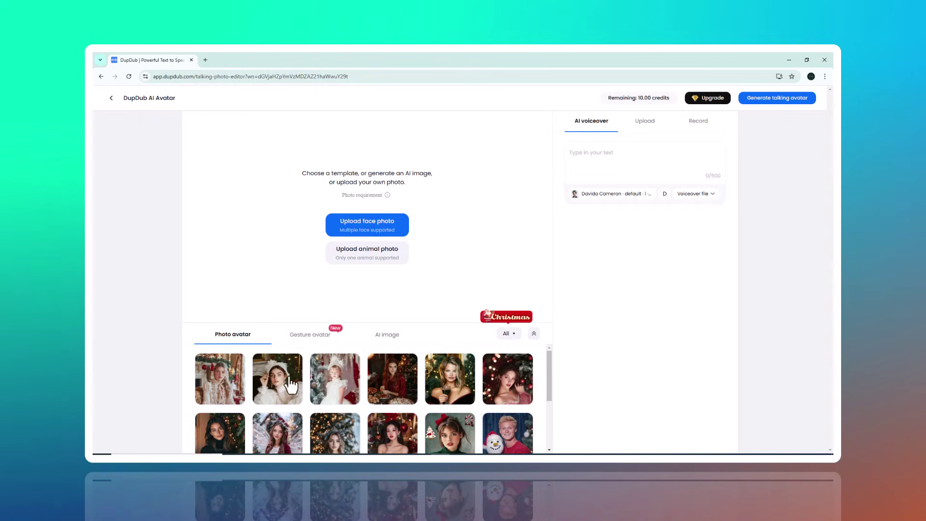
- Use the black-sweater Christmas-tree template as the avatar, leaving the face unswapped
{"action": "left_click", "coordinate": [231, 439]}
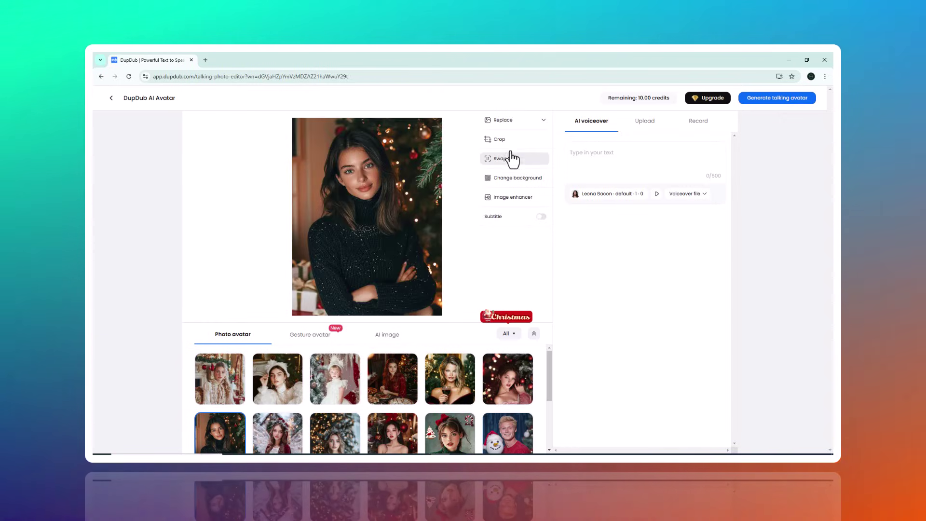
{"action": "left_click", "coordinate": [515, 160]}
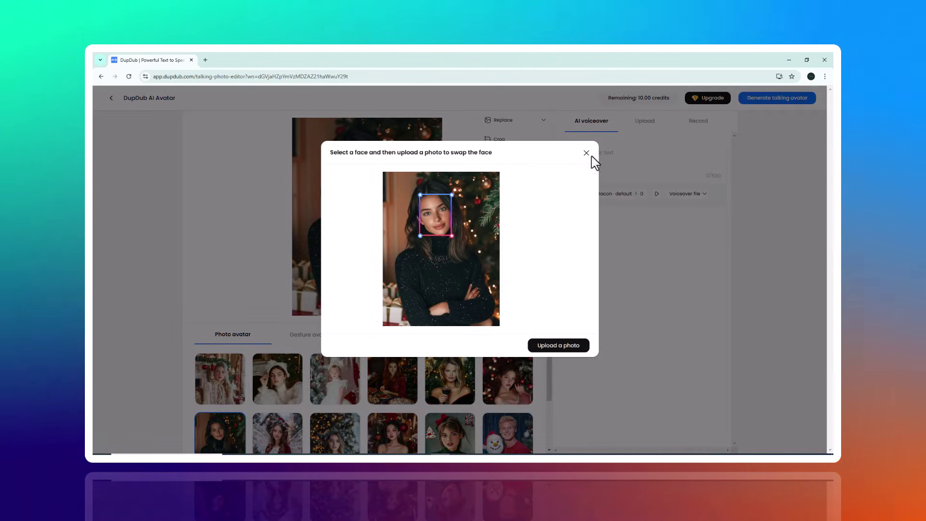
{"action": "left_click", "coordinate": [585, 152]}
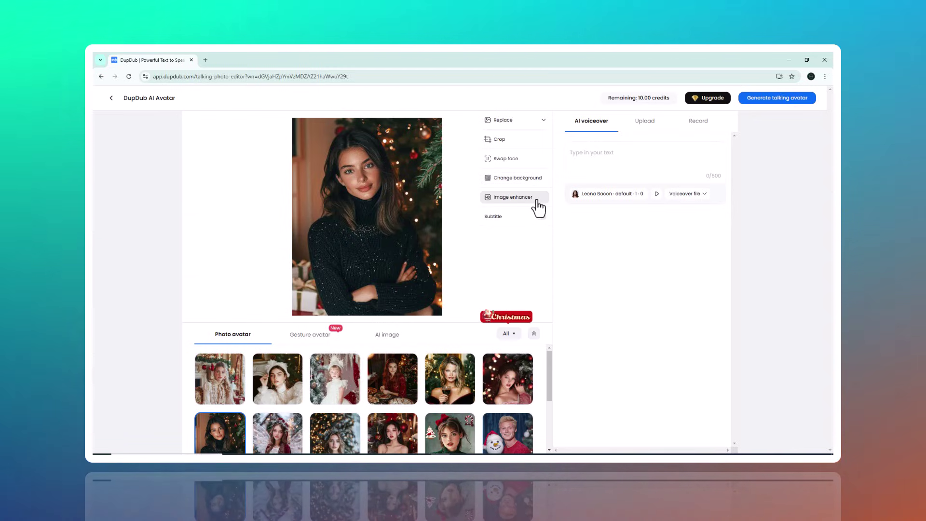
- Enter 'HEY EVRYONE' as the typed AI voiceover text instead of uploaded or recorded audio
{"action": "left_click", "coordinate": [641, 124]}
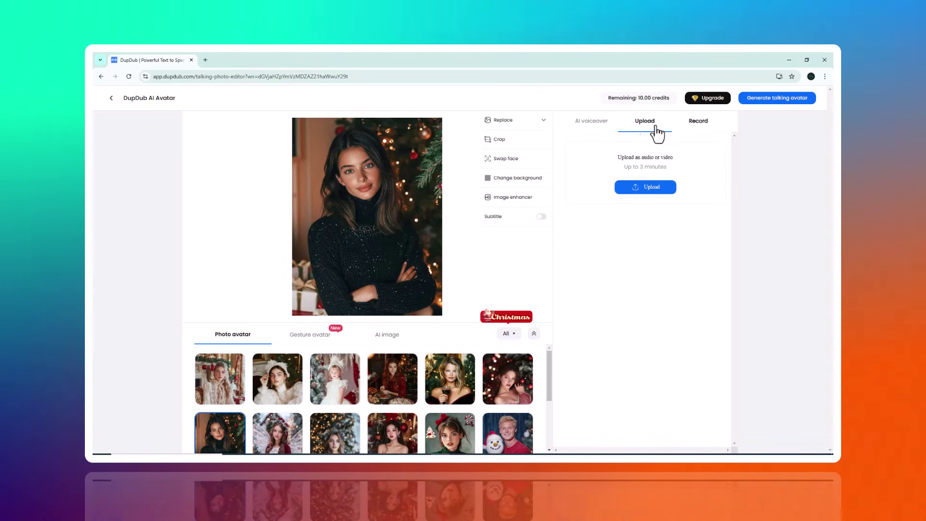
{"action": "left_click", "coordinate": [595, 123]}
{"action": "type", "text": "VRYONE"}
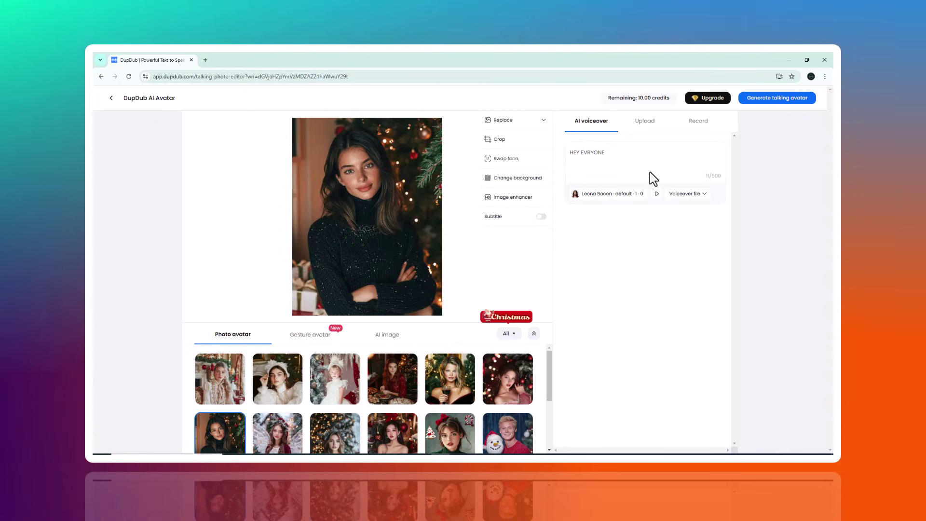
{"action": "left_click", "coordinate": [698, 121]}
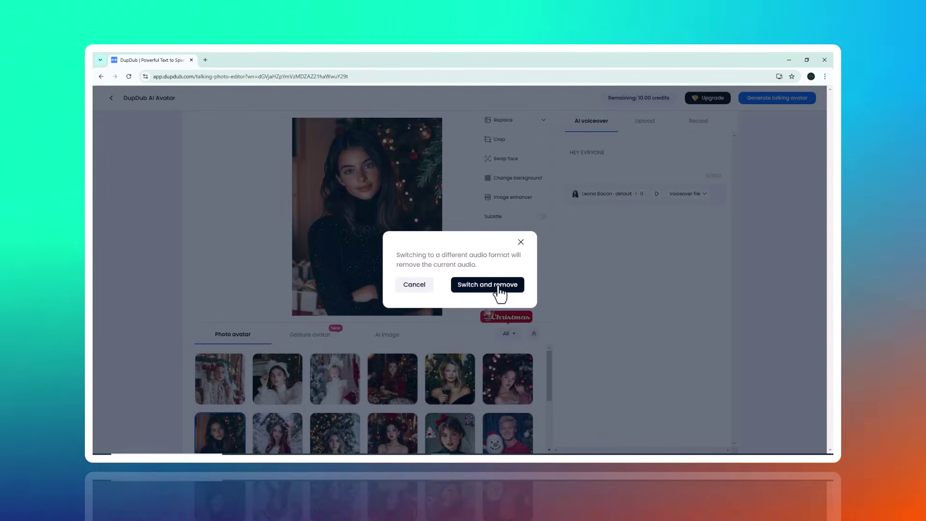
{"action": "left_click", "coordinate": [521, 242]}
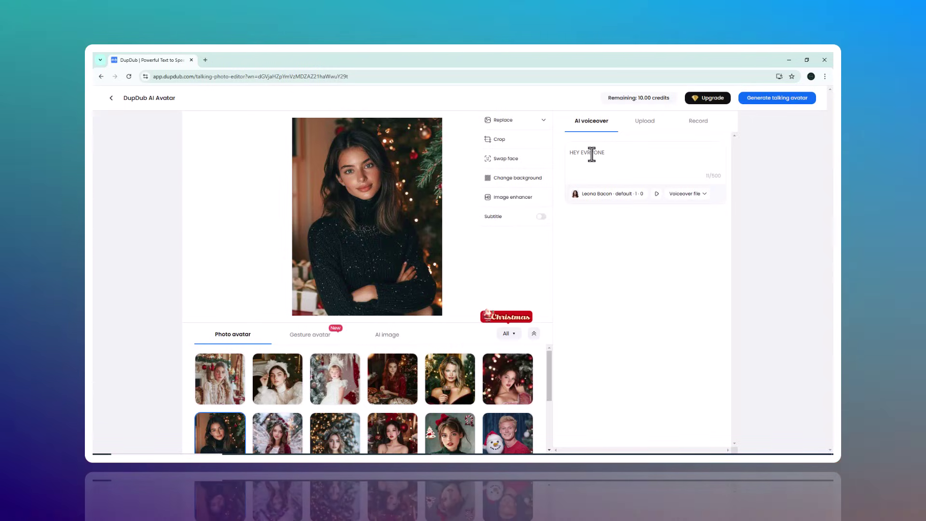
- Generate the Christmas talking avatar video, close its preview, and go back to Home
{"action": "left_click", "coordinate": [779, 97]}
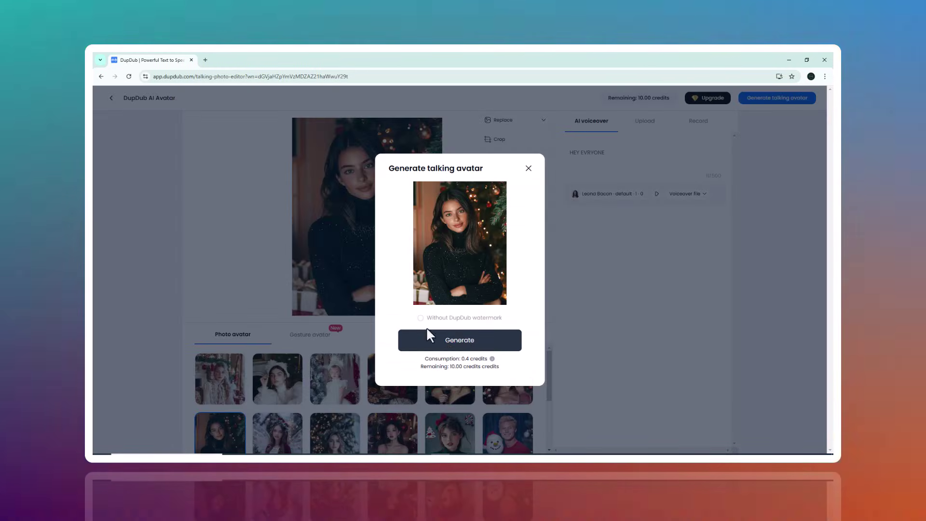
{"action": "left_click", "coordinate": [446, 342]}
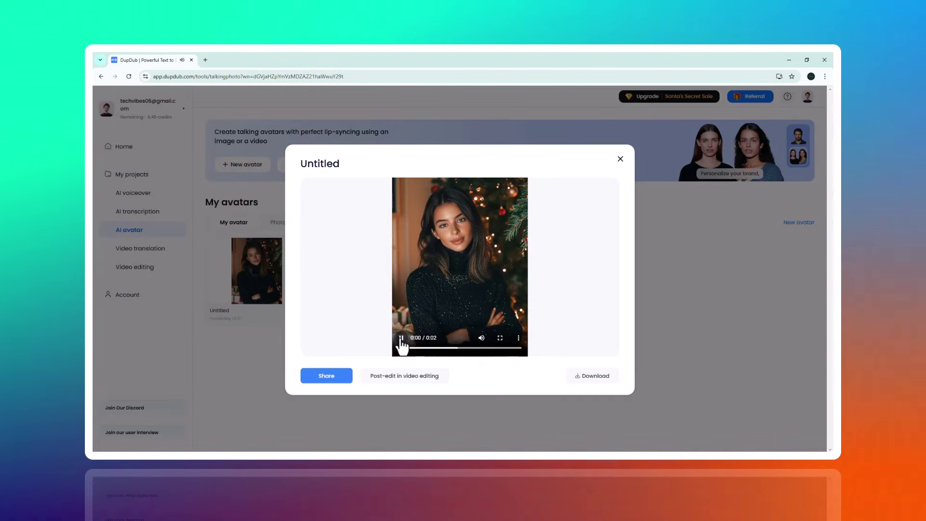
{"action": "left_click", "coordinate": [121, 150]}
{"action": "left_click", "coordinate": [123, 147]}
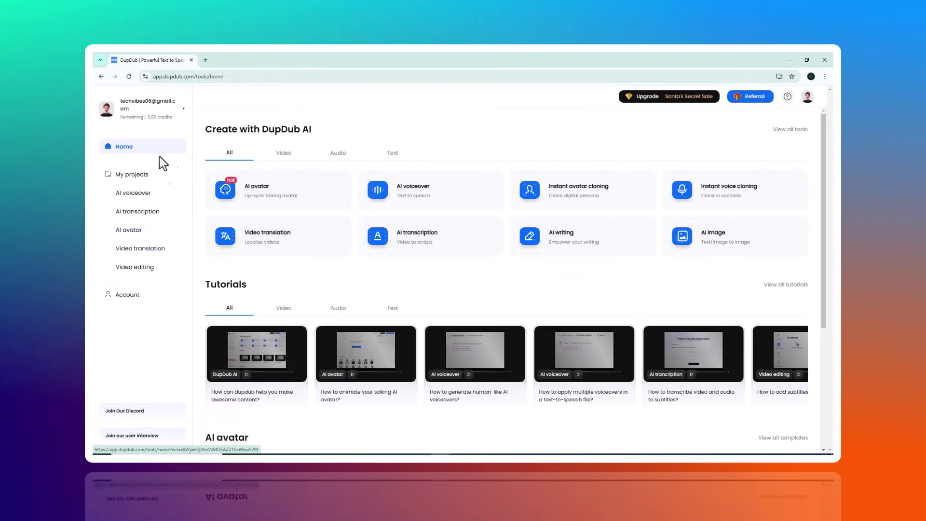
- Create an AI voiceover project with the script 'HEY GUYS' for the Jenson Moore voice
{"action": "left_click", "coordinate": [412, 210]}
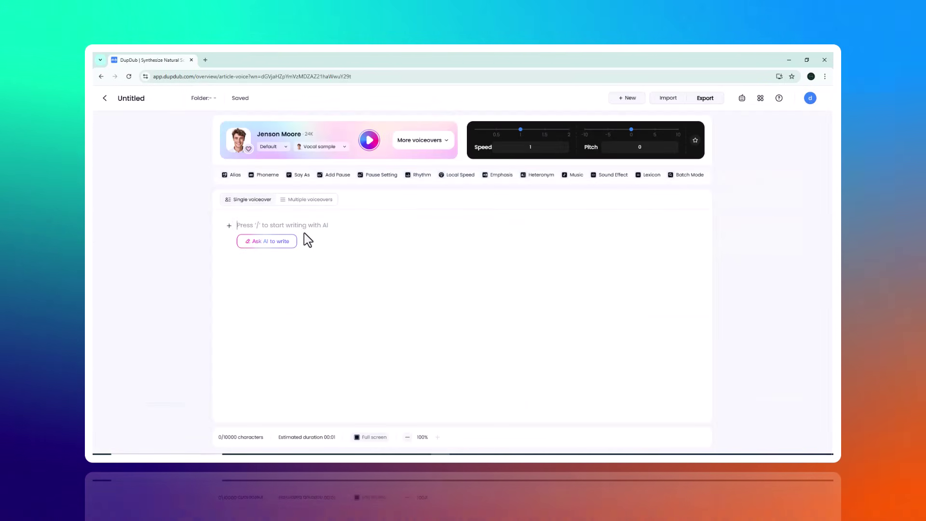
{"action": "type", "text": "HEY U"}
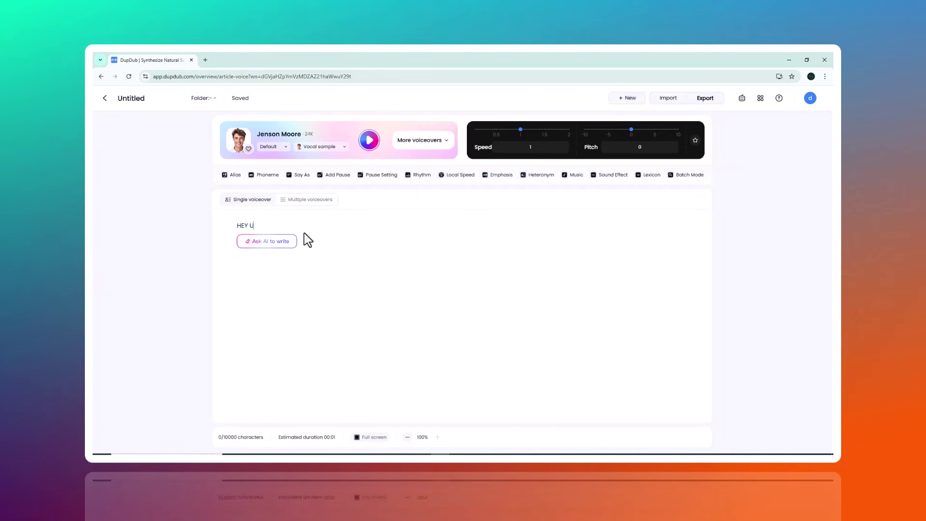
{"action": "key", "text": "BackSpace"}
{"action": "type", "text": "GUYS"}
{"action": "left_click", "coordinate": [285, 147]}
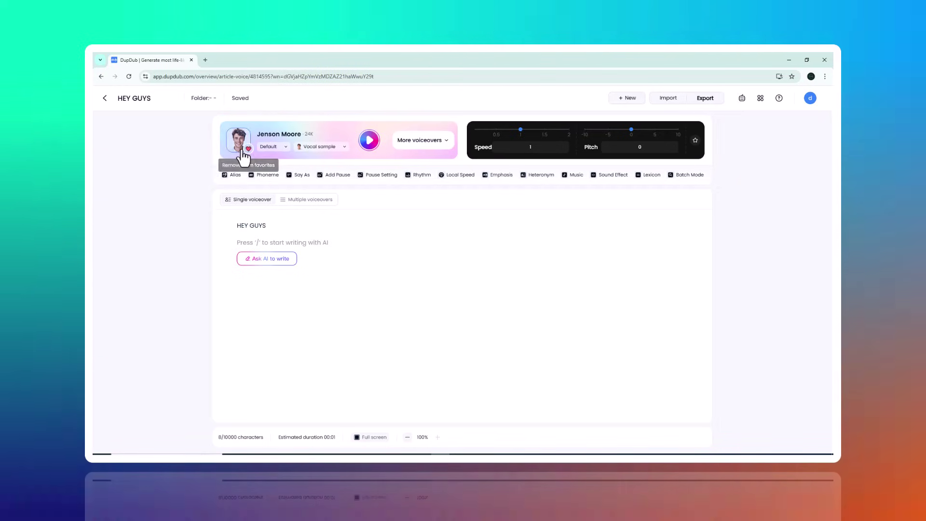
- Switch the voice to Cora at speed 0.95 with pitch reset to 0
{"action": "left_click", "coordinate": [241, 148]}
{"action": "scroll", "coordinate": [514, 256], "scroll_direction": "down", "scroll_amount": 7}
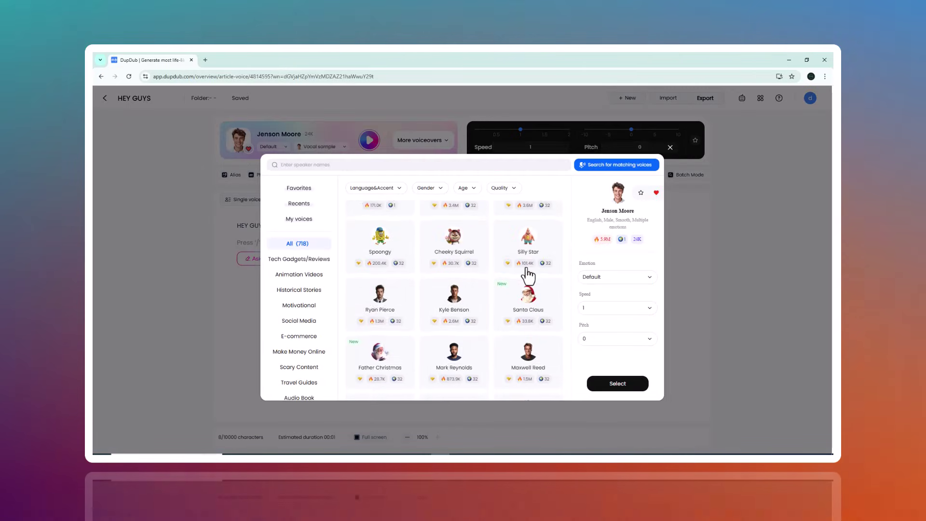
{"action": "scroll", "coordinate": [501, 279], "scroll_direction": "down", "scroll_amount": 5}
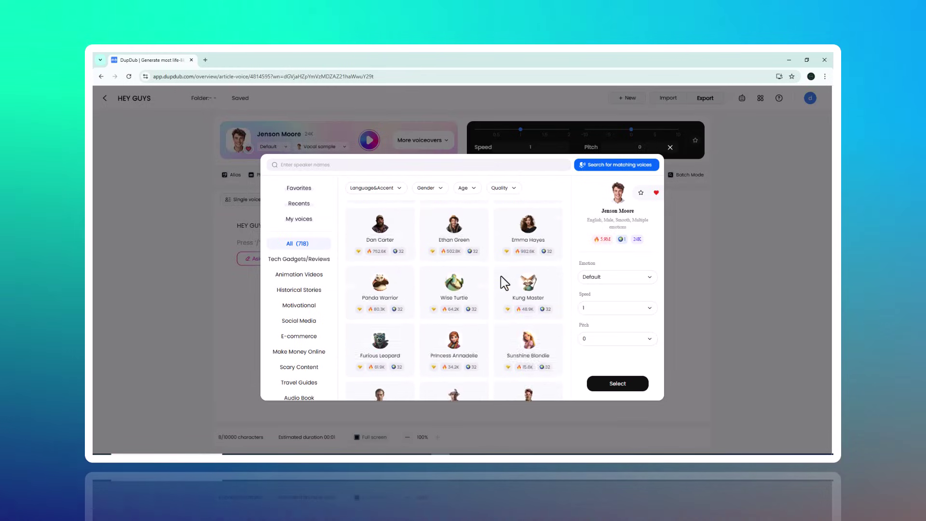
{"action": "scroll", "coordinate": [504, 282], "scroll_direction": "down", "scroll_amount": 5}
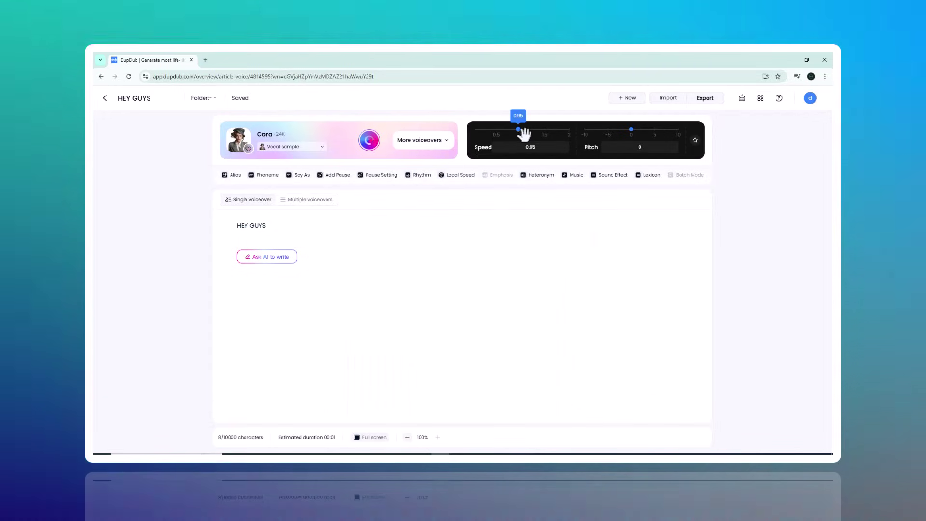
{"action": "left_click_drag", "start_coordinate": [643, 135], "coordinate": [632, 131]}
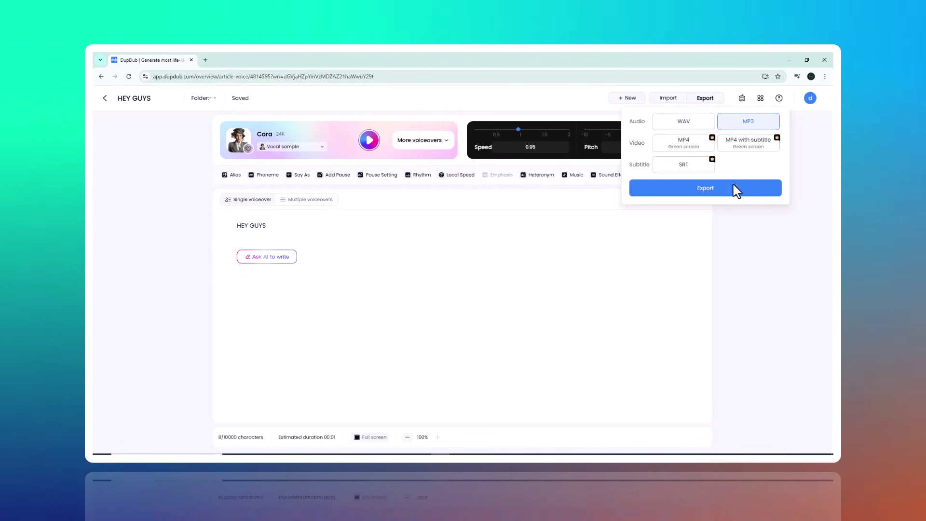
- Generate the HEY GUYS audio and export it as an MP3
{"action": "left_click", "coordinate": [736, 190]}
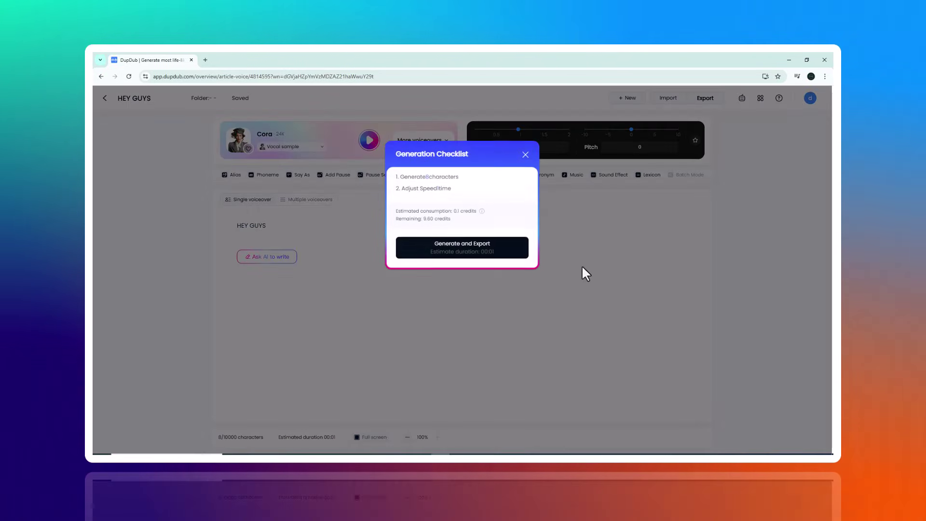
{"action": "left_click", "coordinate": [458, 251]}
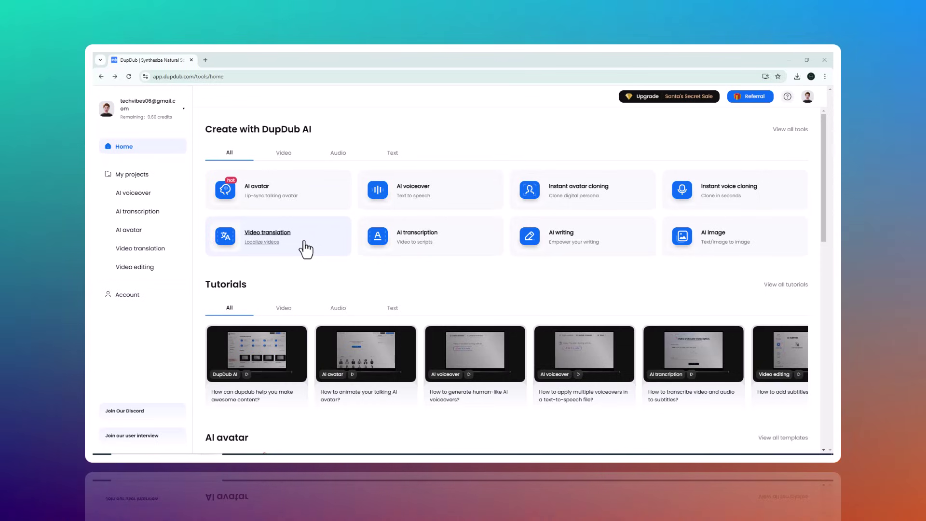
- Transcribe the pasted YouTube Shorts link using automatic language detection
{"action": "left_click", "coordinate": [415, 237]}
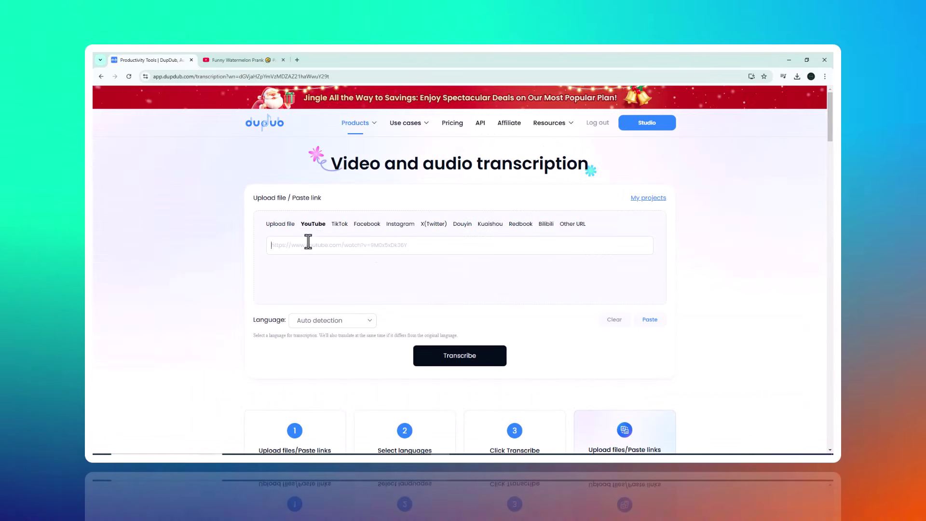
{"action": "left_click", "coordinate": [323, 329]}
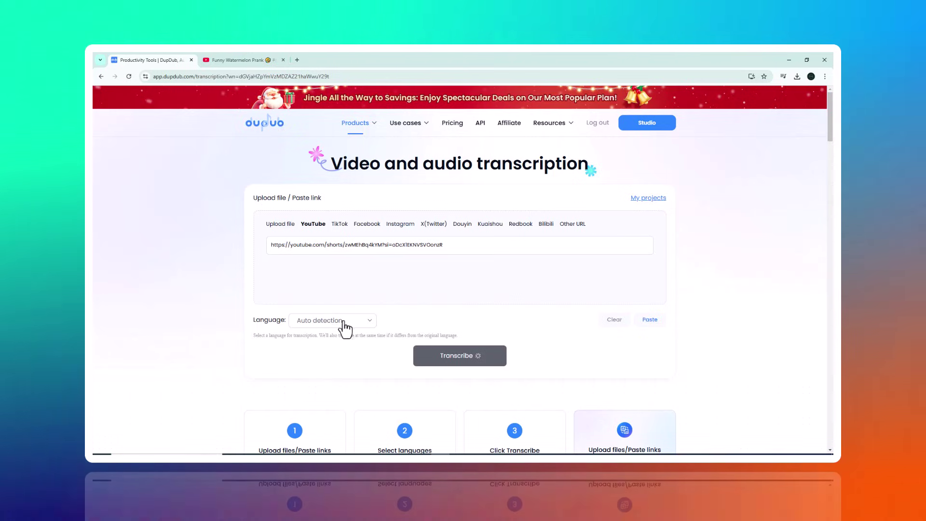
{"action": "left_click", "coordinate": [342, 321]}
{"action": "scroll", "coordinate": [346, 385], "scroll_direction": "down", "scroll_amount": 5}
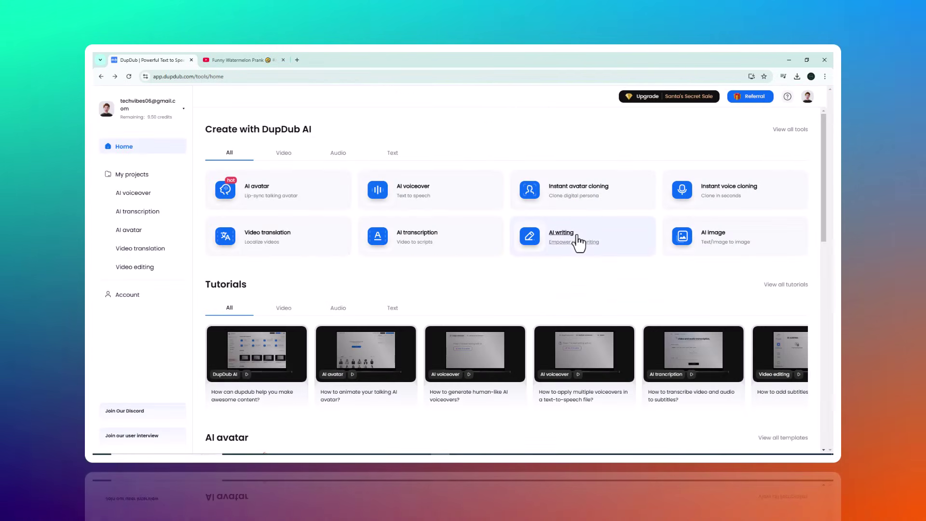
- Have AI writing generate a script from 'WRITE A SCRIPT ON WHATSAPP TRICK 5', accept it, and go Home
{"action": "left_click", "coordinate": [578, 243]}
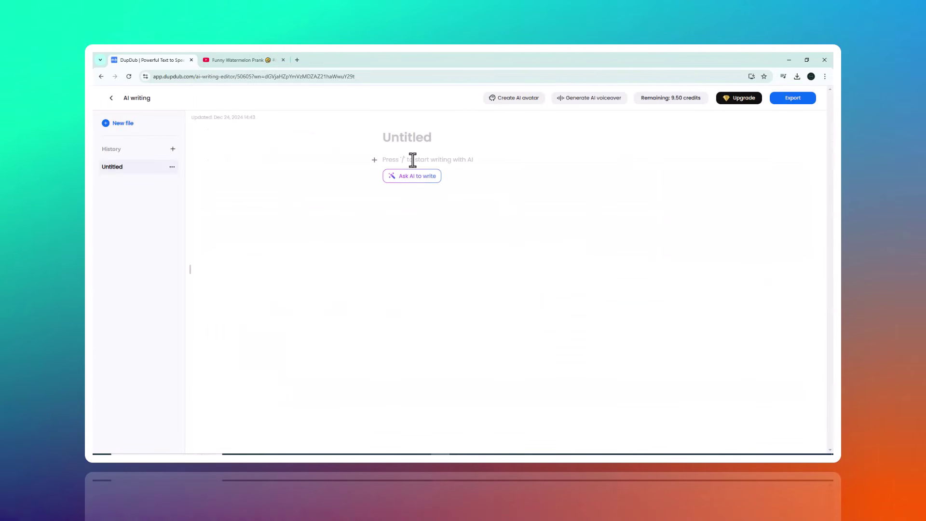
{"action": "type", "text": "WRITE A SCRIPT ON WHATSAPP TRICK 5"}
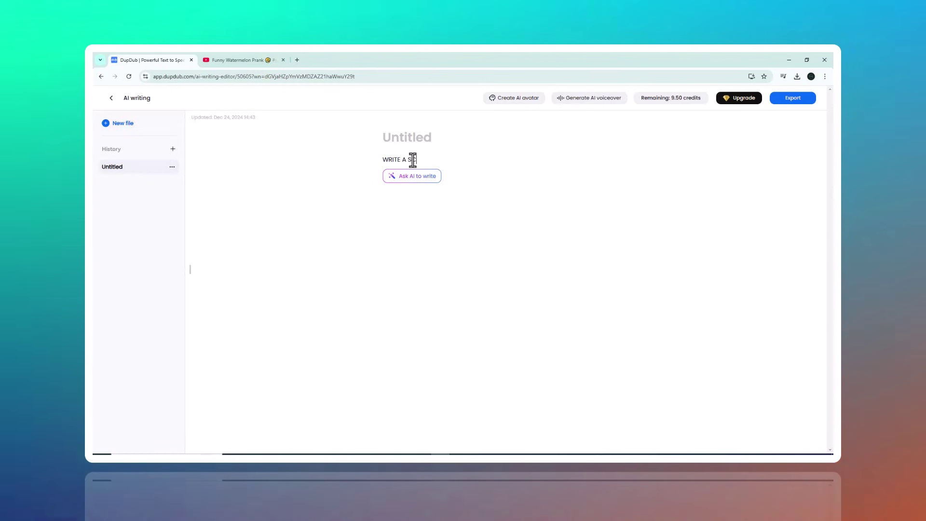
{"action": "key", "text": "Return"}
{"action": "type", "text": "/"}
{"action": "left_click_drag", "start_coordinate": [498, 161], "coordinate": [433, 160]}
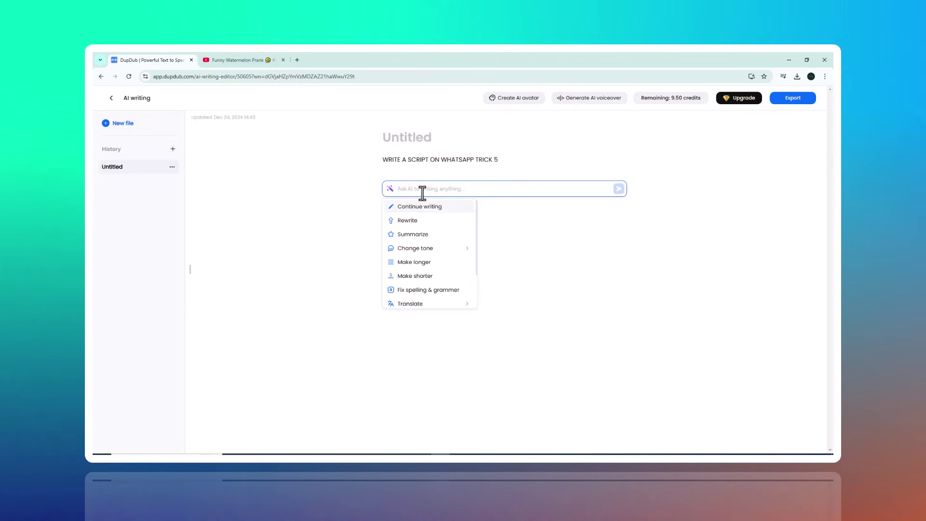
{"action": "left_click", "coordinate": [616, 189]}
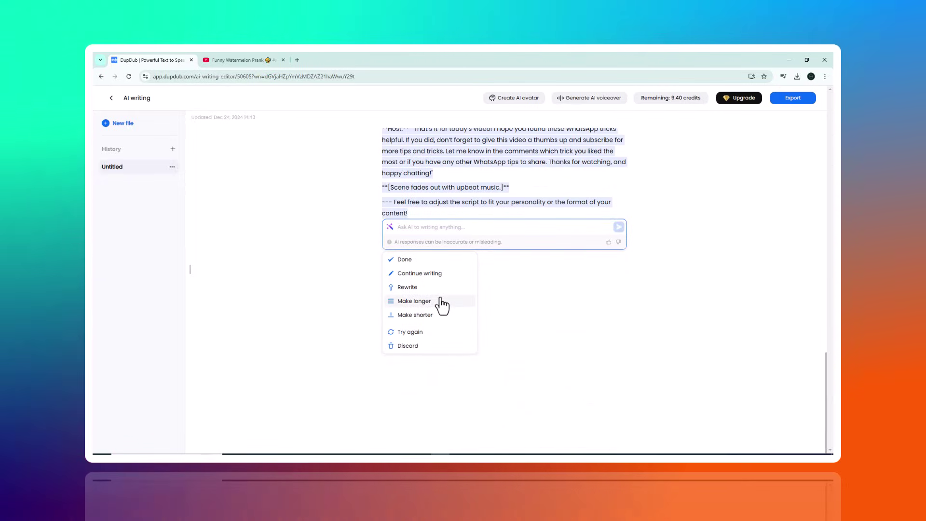
{"action": "left_click", "coordinate": [400, 261]}
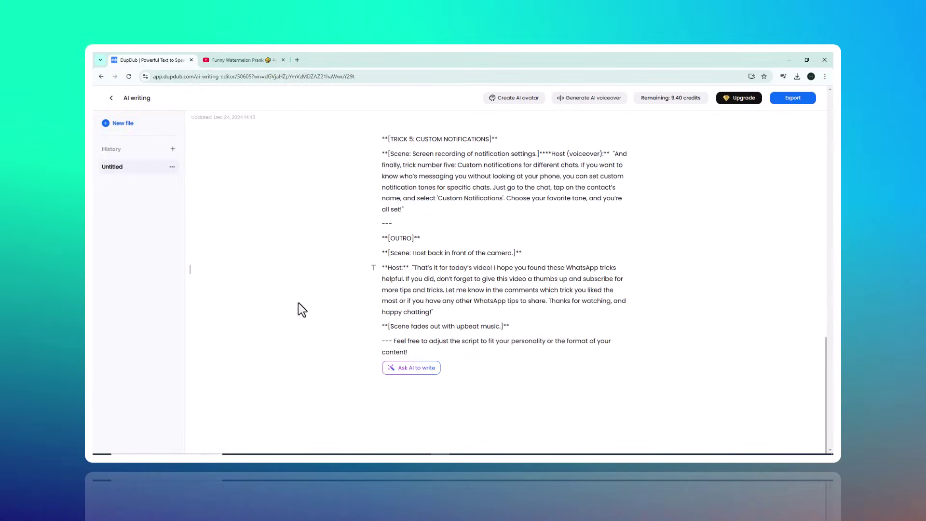
{"action": "scroll", "coordinate": [300, 310], "scroll_direction": "up", "scroll_amount": 8}
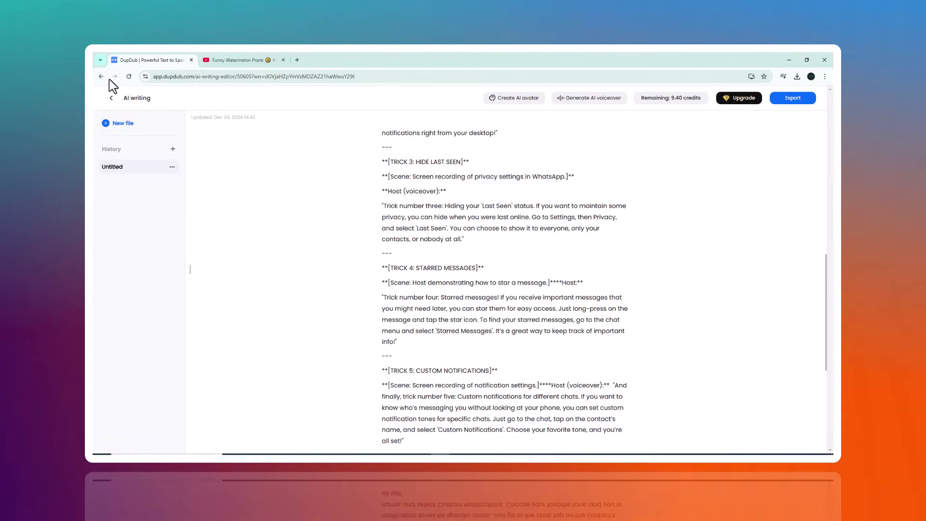
{"action": "left_click", "coordinate": [101, 76]}
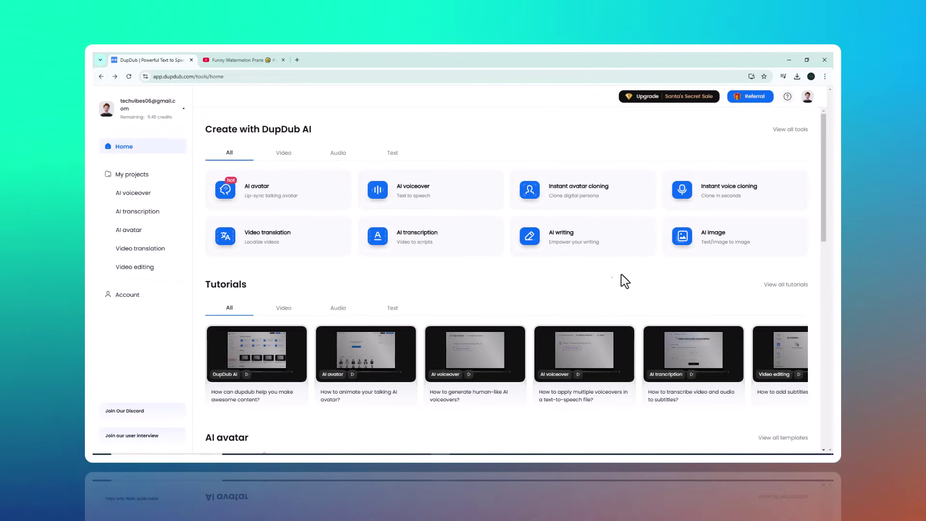
- Generate 1:1 images from the prompt 'WHATSAPP LOGO' and close the image generator
{"action": "left_click", "coordinate": [699, 247]}
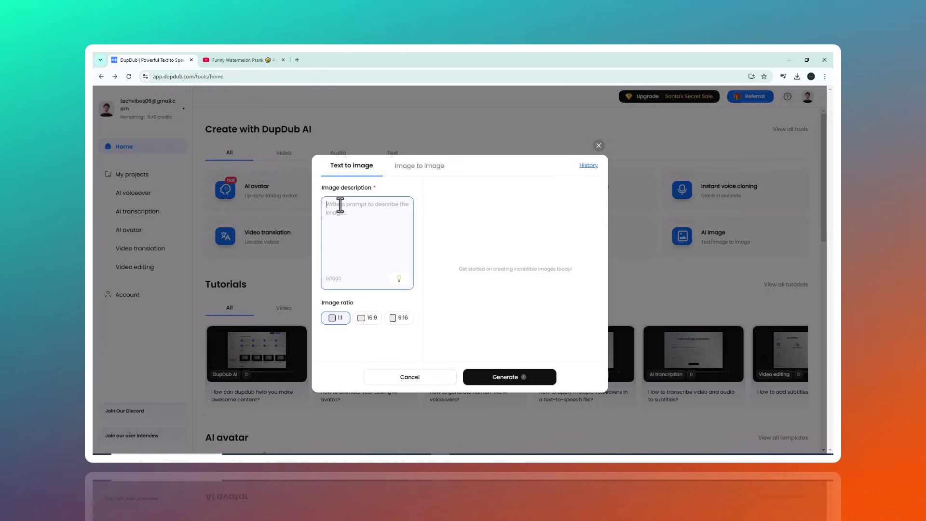
{"action": "type", "text": "WHATSAP"}
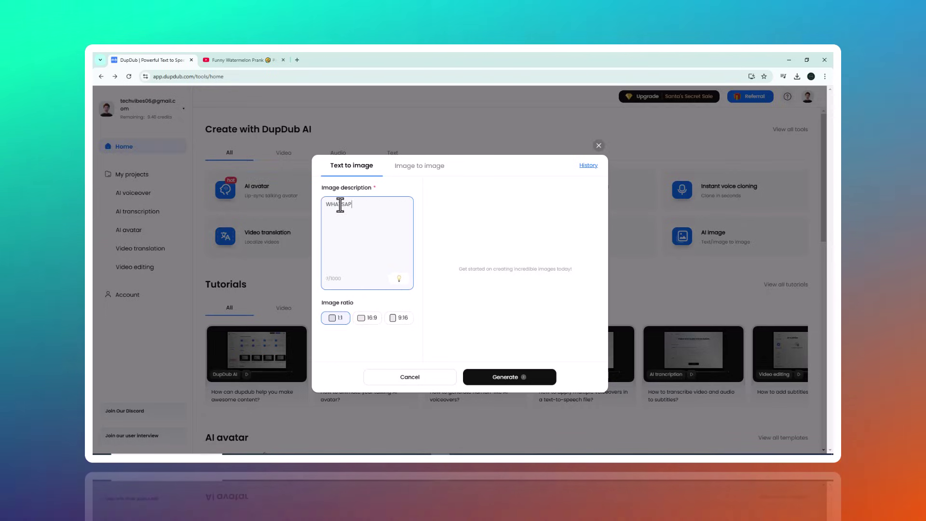
{"action": "type", "text": "P LOGO"}
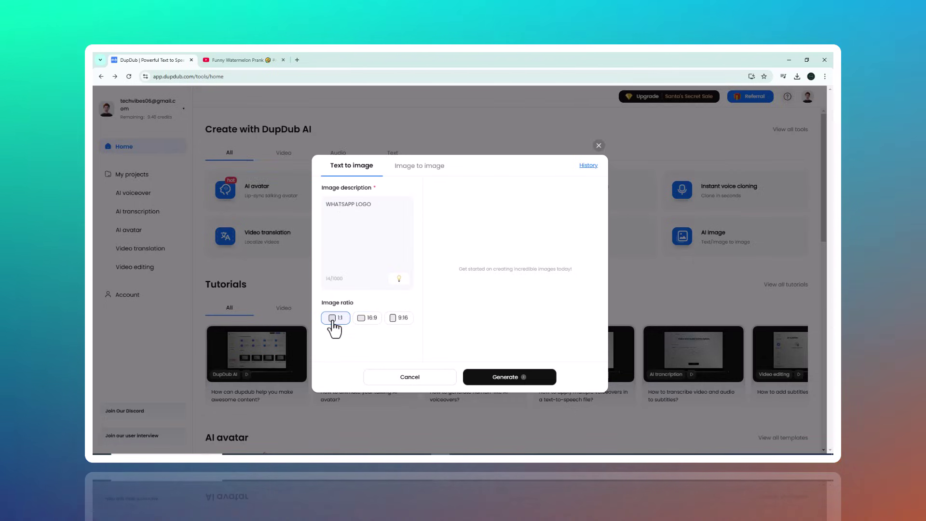
{"action": "left_click", "coordinate": [490, 382]}
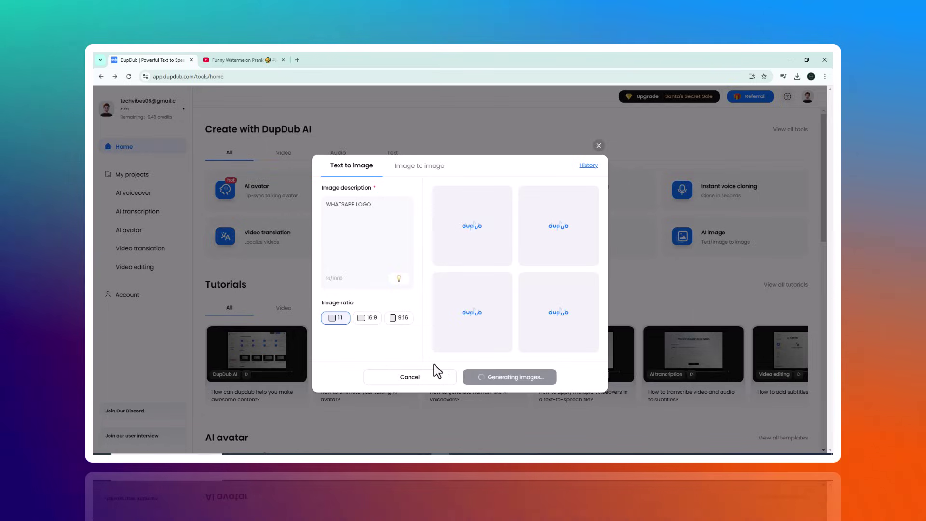
{"action": "left_click", "coordinate": [424, 376]}
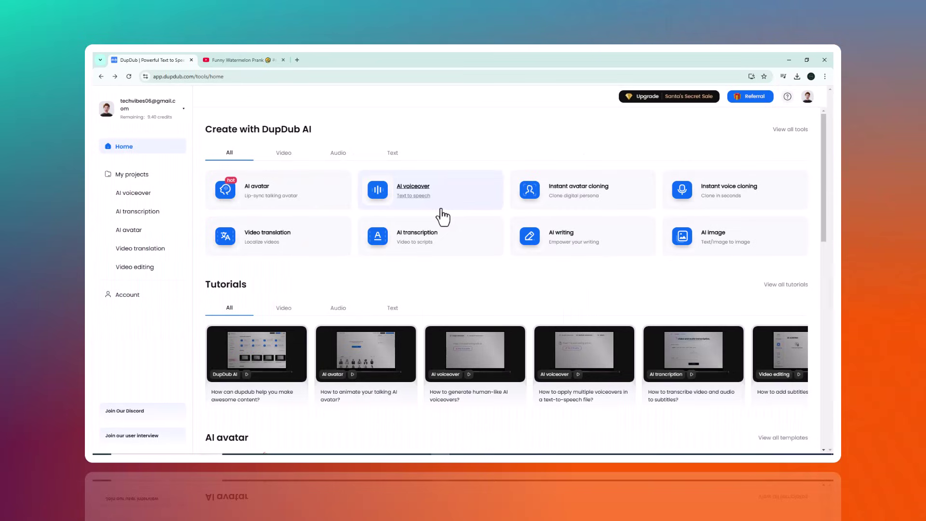
{"action": "scroll", "coordinate": [443, 217], "scroll_direction": "down", "scroll_amount": 1}
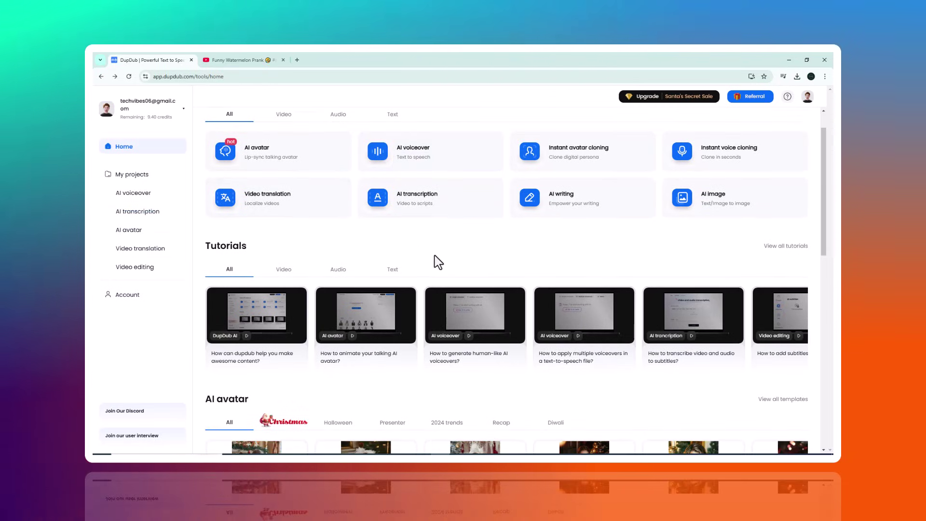
{"action": "scroll", "coordinate": [558, 269], "scroll_direction": "down", "scroll_amount": 5}
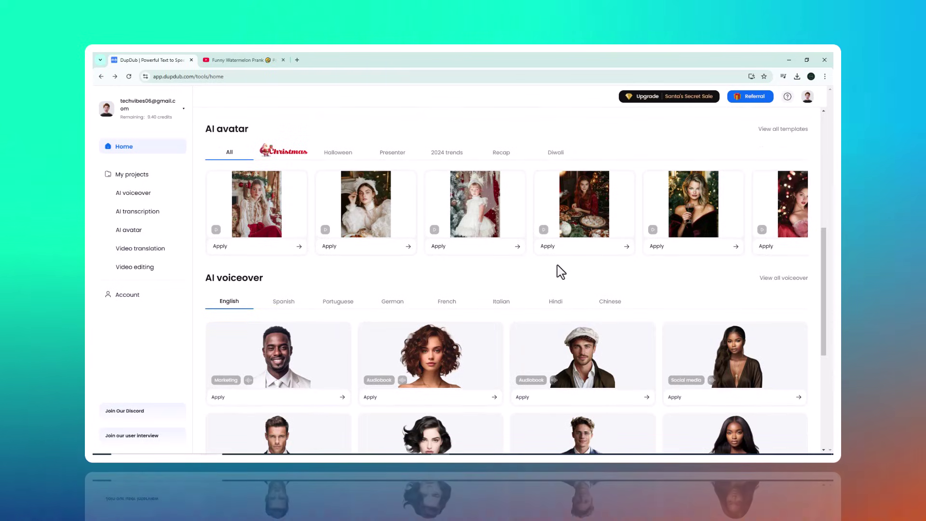
{"action": "scroll", "coordinate": [560, 272], "scroll_direction": "down", "scroll_amount": 5}
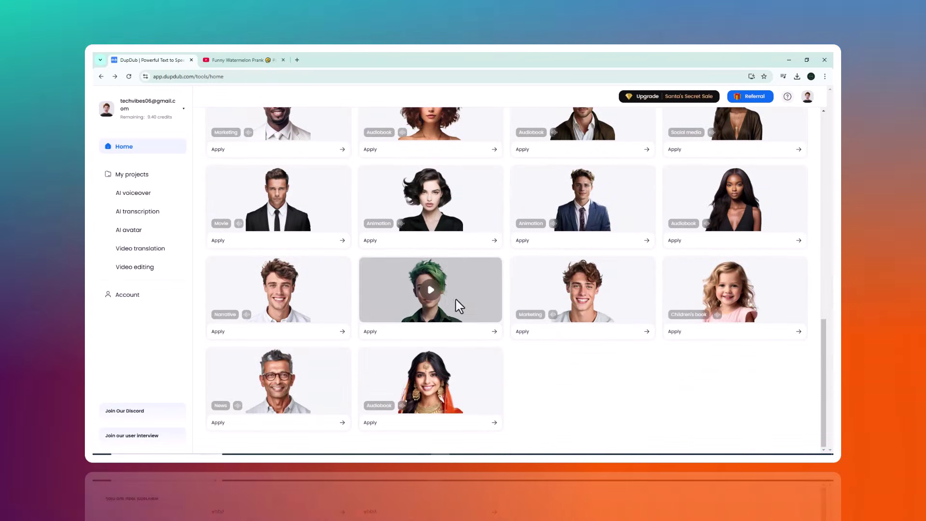
{"action": "scroll", "coordinate": [481, 318], "scroll_direction": "up", "scroll_amount": 5}
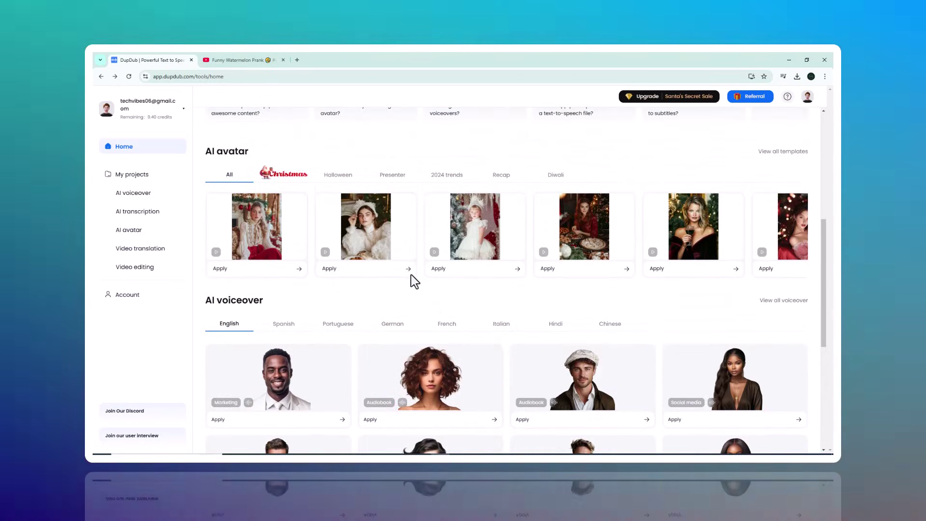
{"action": "mouse_move", "coordinate": [543, 212]}
{"action": "scroll", "coordinate": [559, 271], "scroll_direction": "down", "scroll_amount": 5}
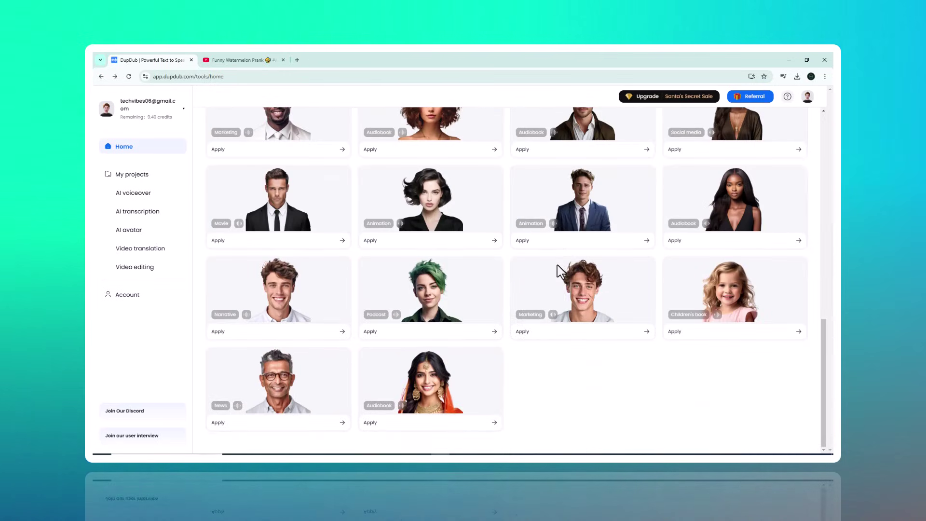
{"action": "scroll", "coordinate": [483, 314], "scroll_direction": "up", "scroll_amount": 5}
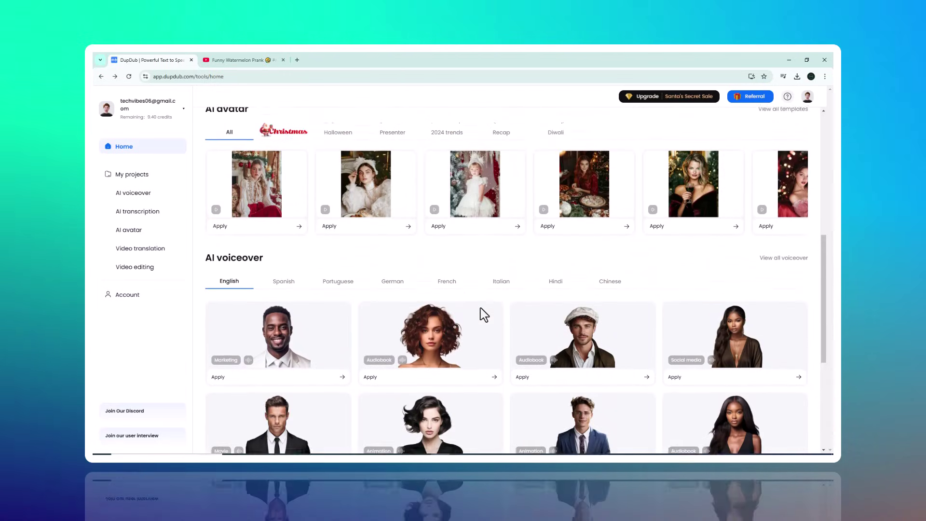
{"action": "mouse_move", "coordinate": [393, 251]}
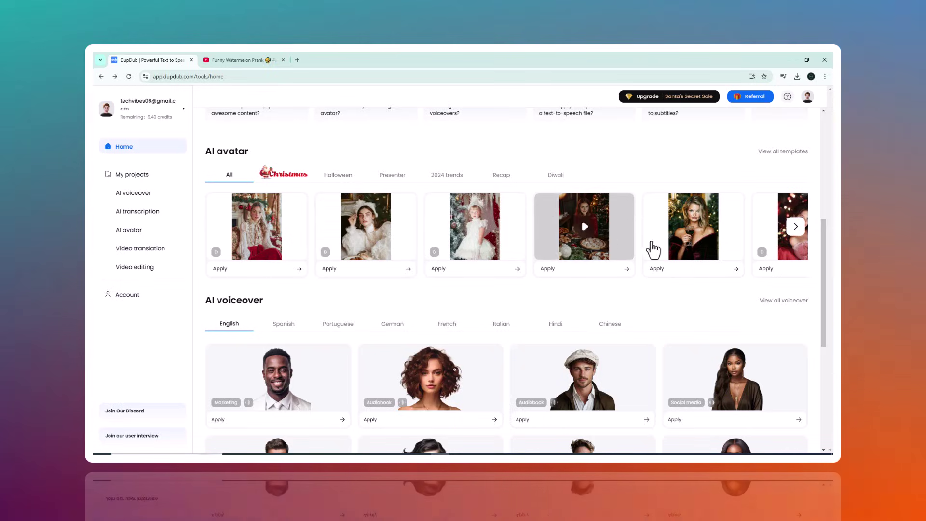
{"action": "left_click", "coordinate": [794, 227]}
{"action": "left_click", "coordinate": [794, 227]}
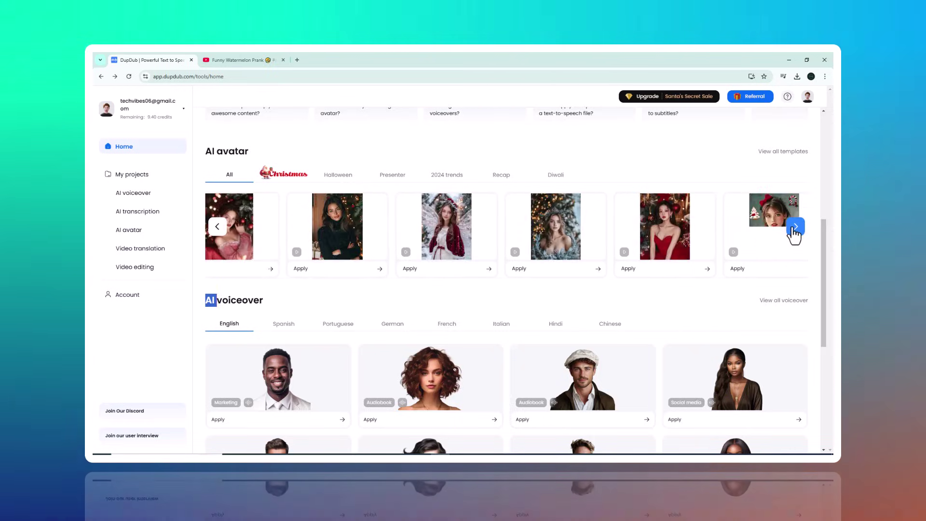
{"action": "left_click", "coordinate": [794, 228]}
{"action": "left_click", "coordinate": [795, 227]}
{"action": "scroll", "coordinate": [776, 314], "scroll_direction": "down", "scroll_amount": 5}
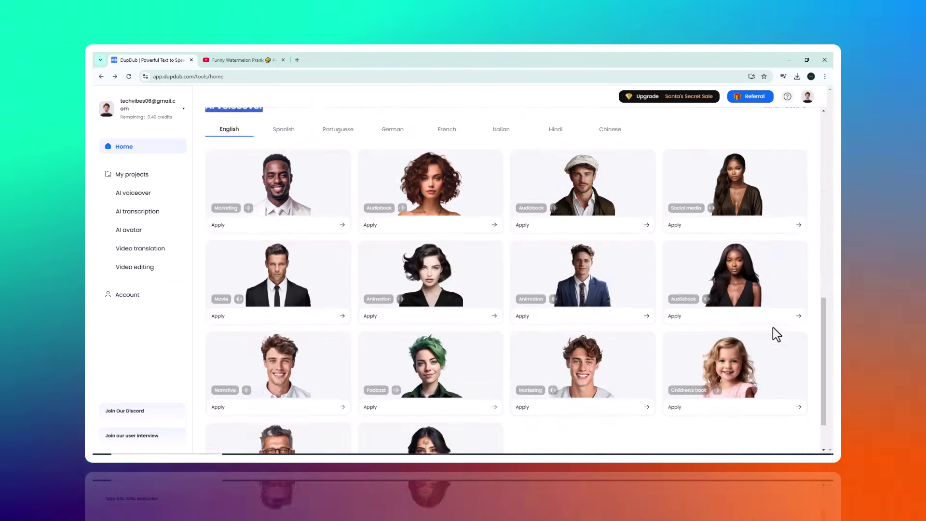
{"action": "scroll", "coordinate": [772, 327], "scroll_direction": "up", "scroll_amount": 10}
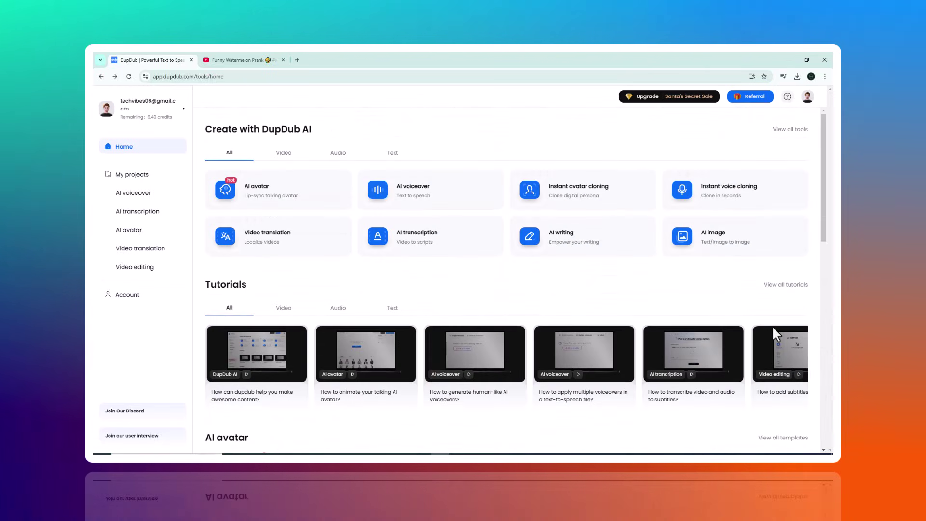